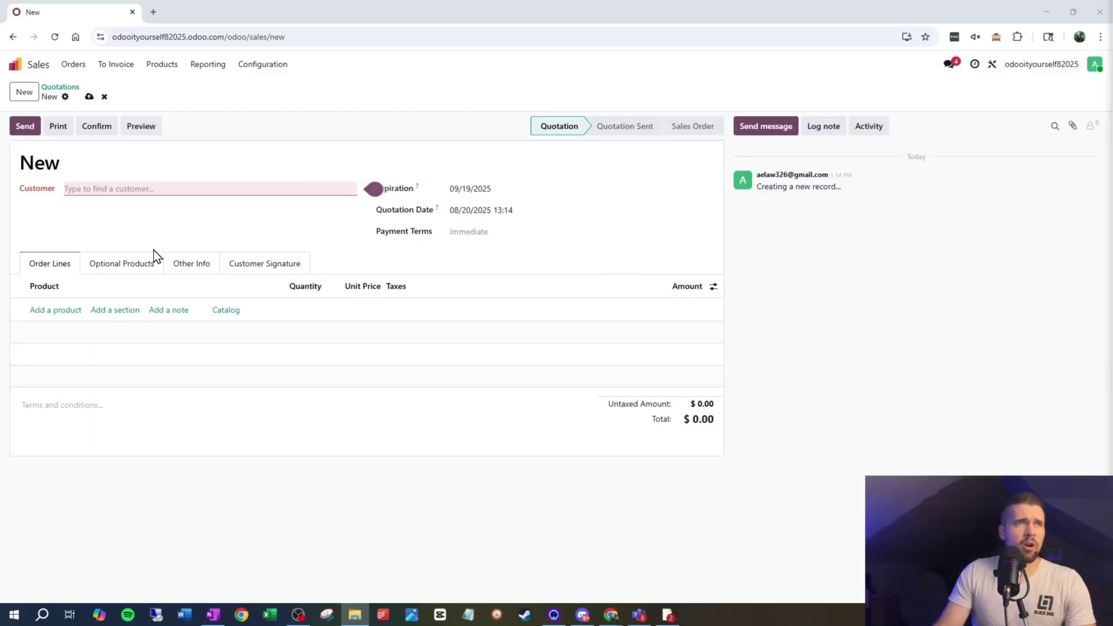
Enable developer mode, open the quotation form in Studio, and select the Expiration field.
mouse_move(192, 187)
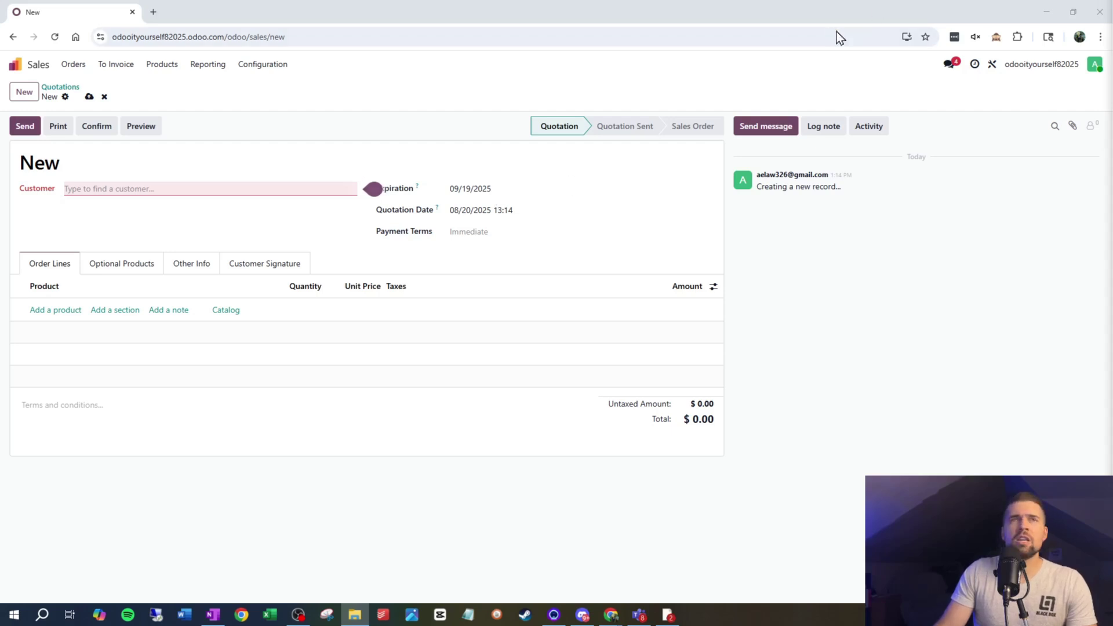
click(997, 38)
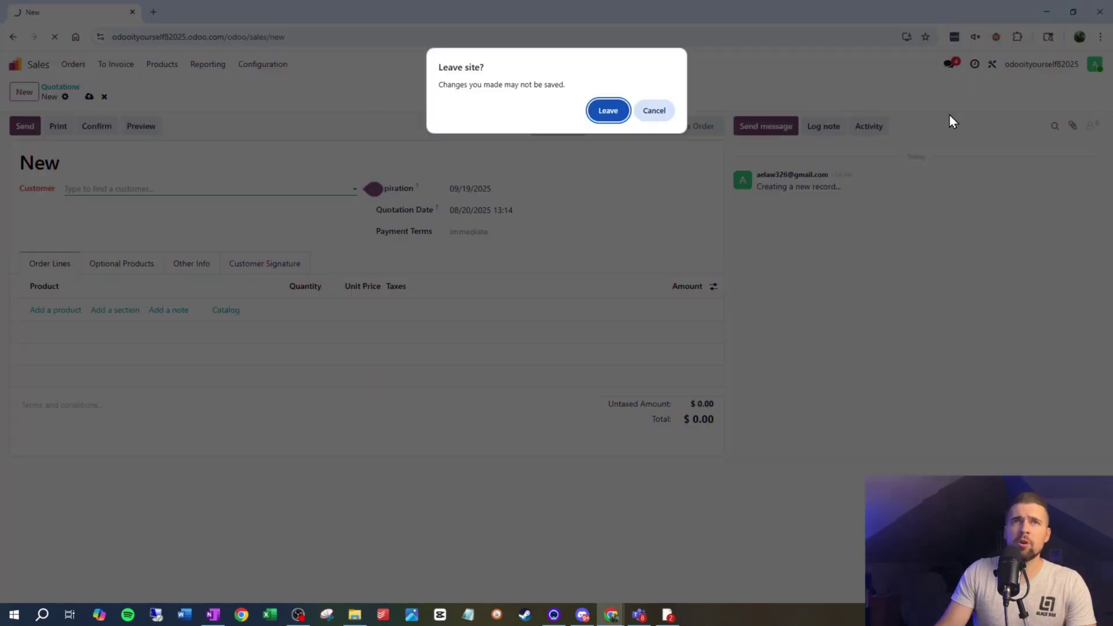
click(626, 109)
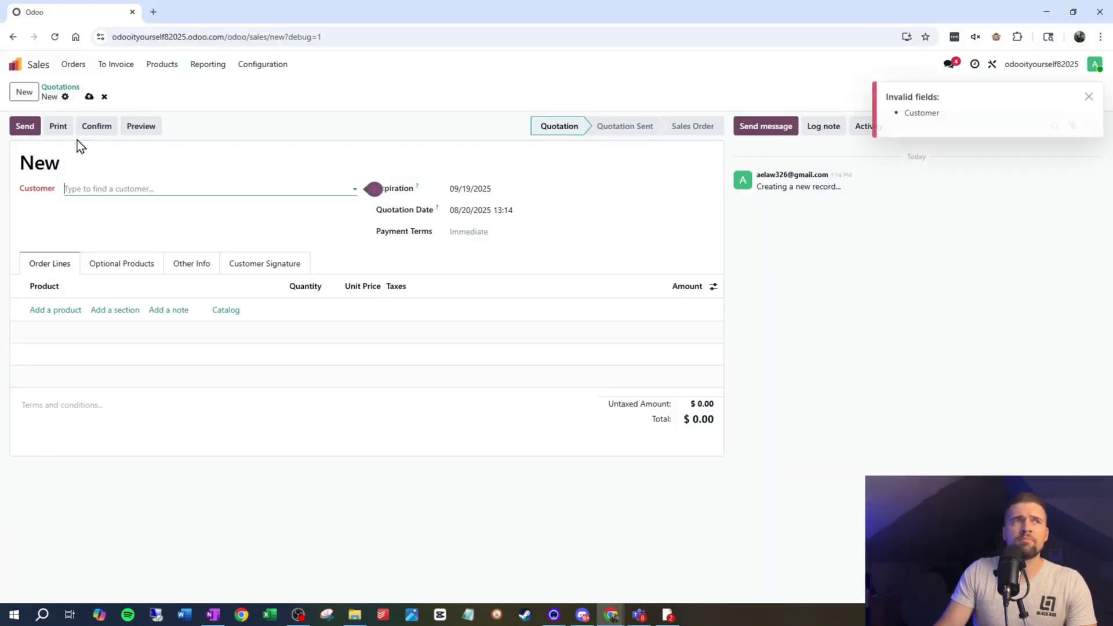
click(907, 67)
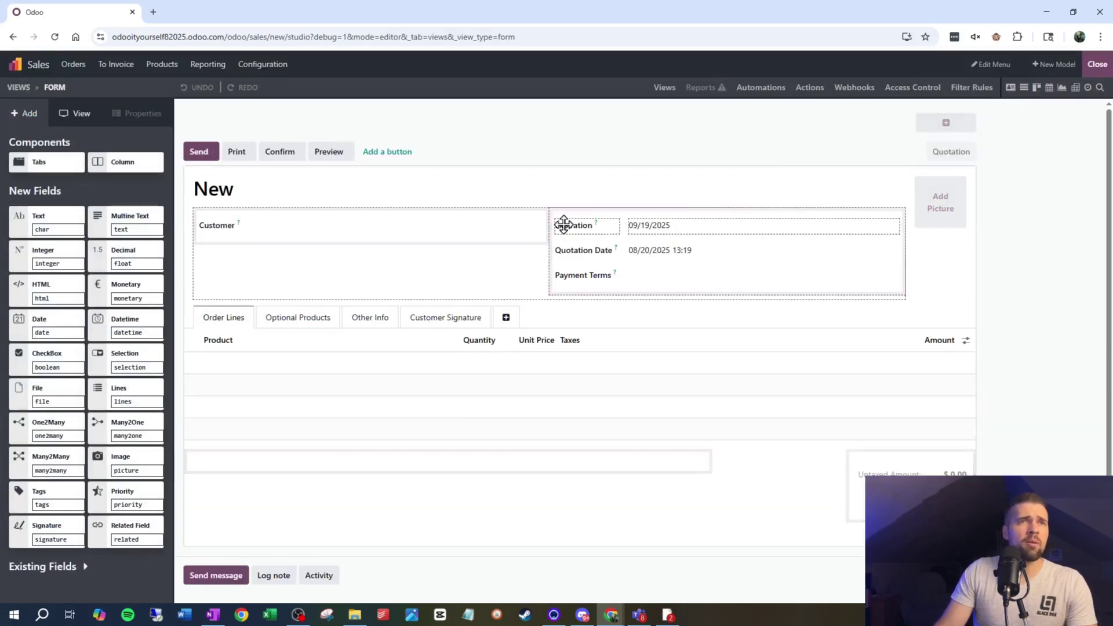
click(571, 225)
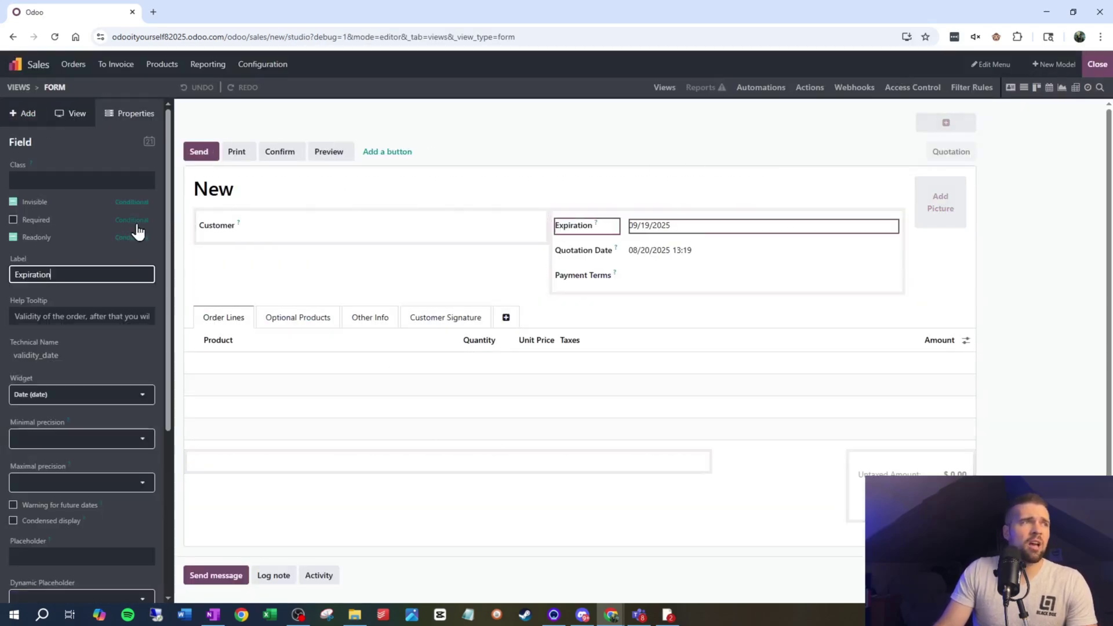
Tick Invisible on the Expiration field so it is always hidden.
scroll(54, 313, down, 5)
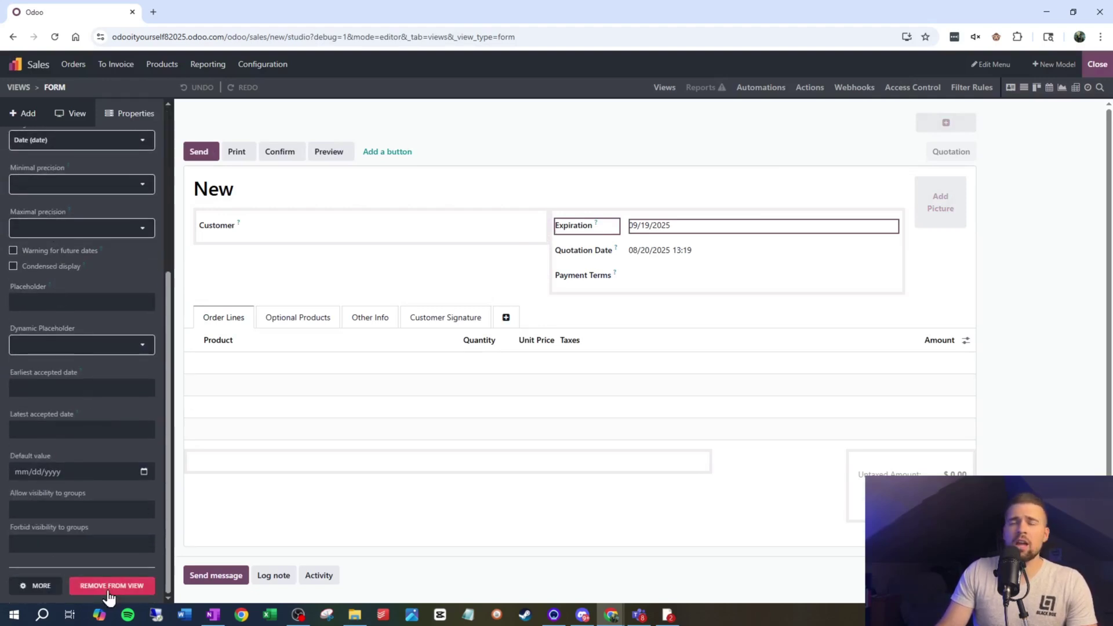
scroll(58, 376, up, 5)
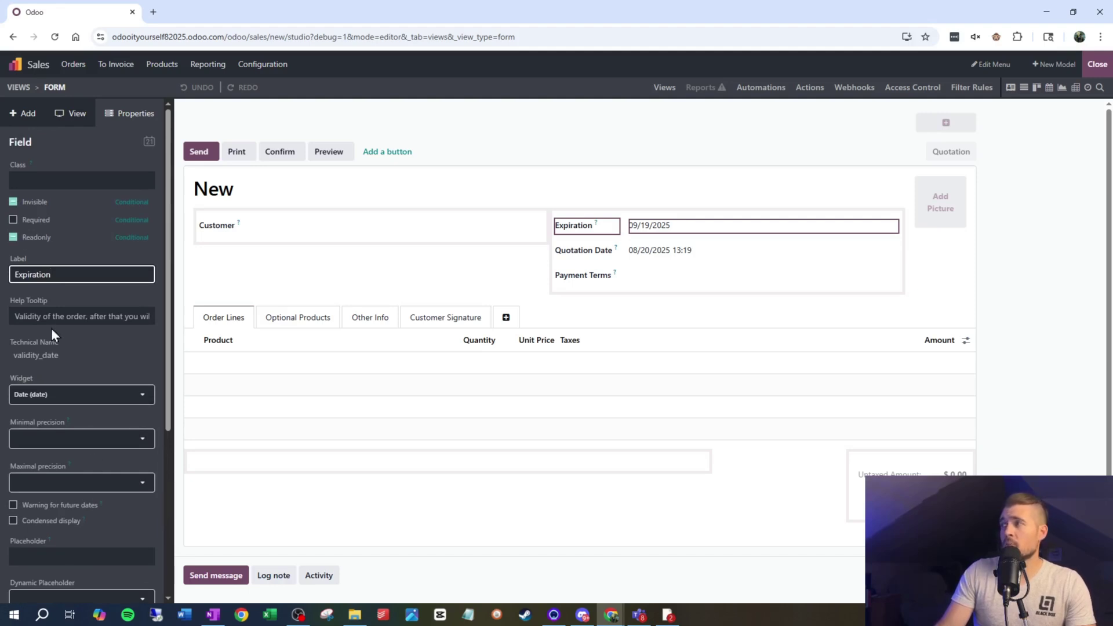
click(13, 203)
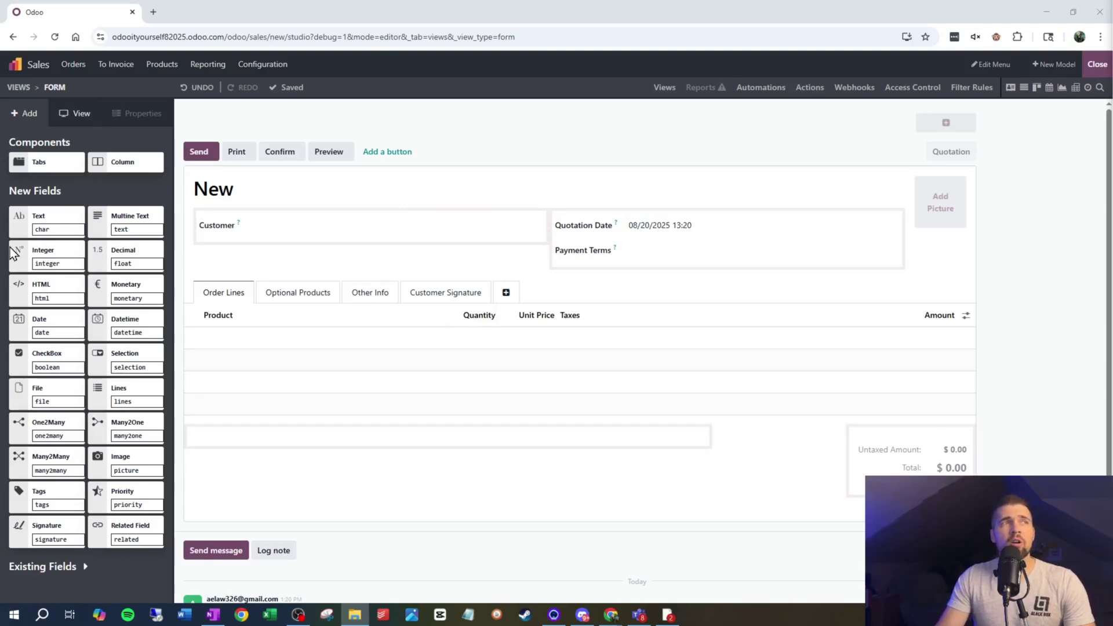
Show invisible elements, then untick Invisible on the hidden Expiration field.
click(78, 129)
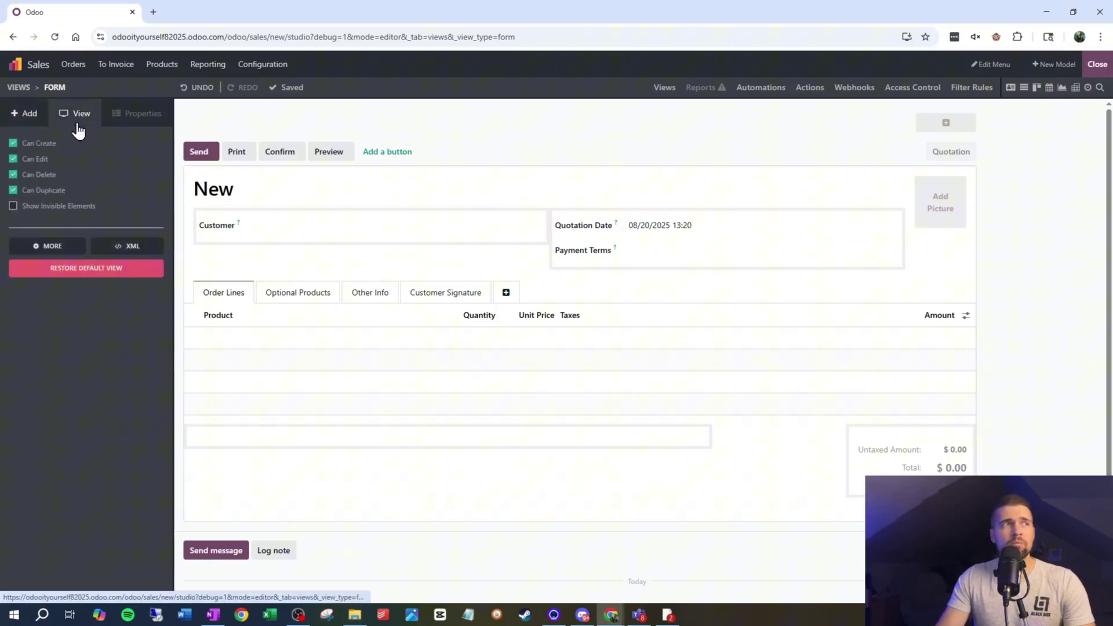
click(68, 210)
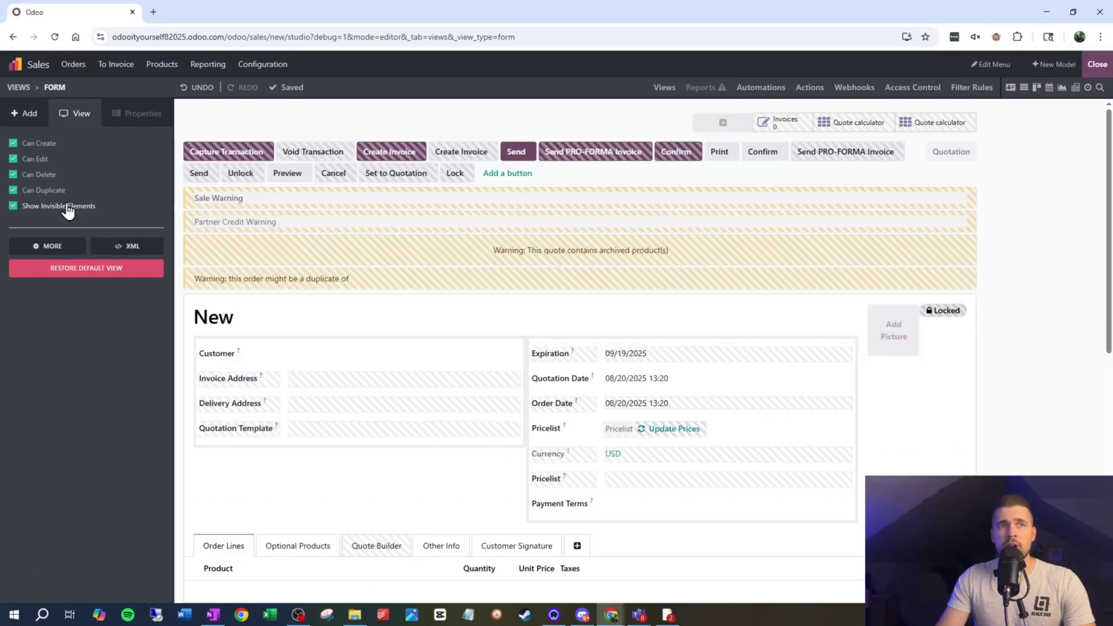
click(706, 354)
click(13, 202)
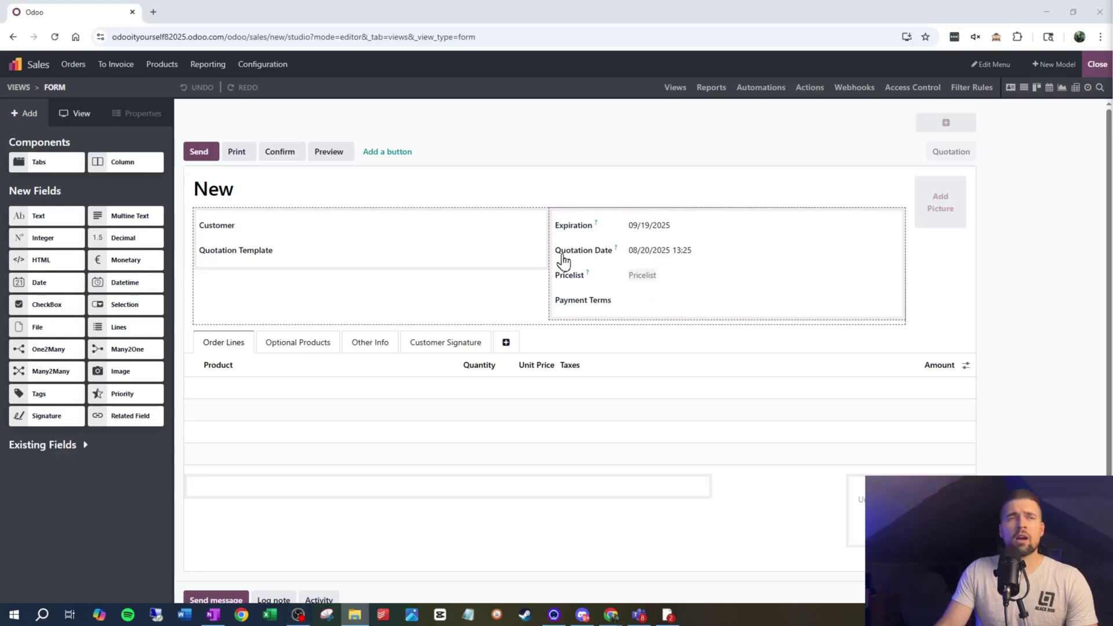
Start a conditional invisibility rule on Expiration based on the Pricelist field.
click(575, 226)
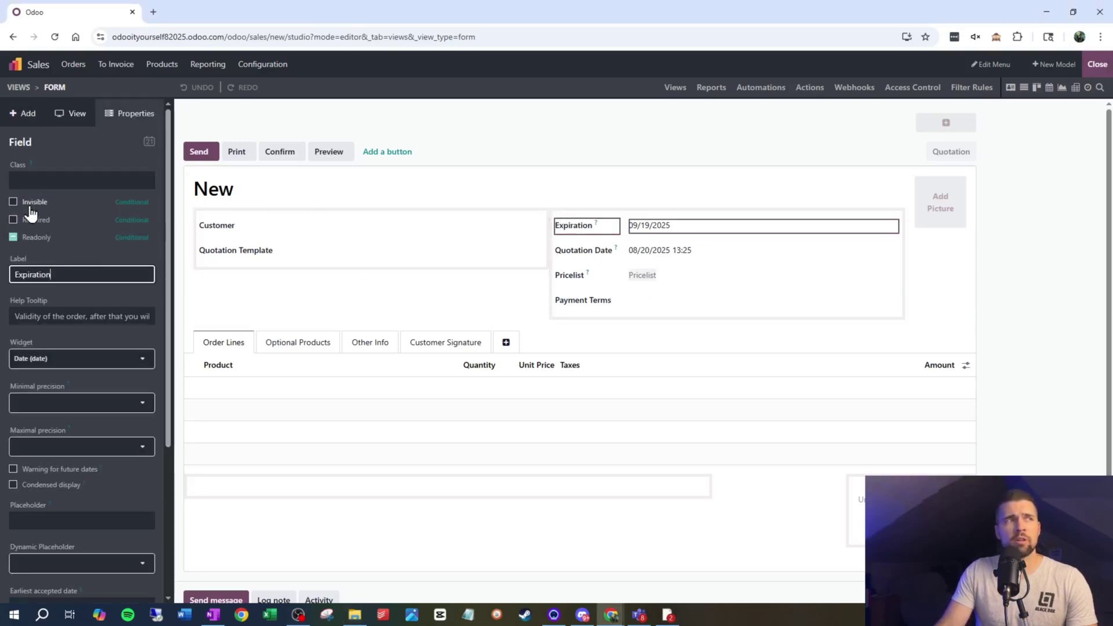
click(136, 209)
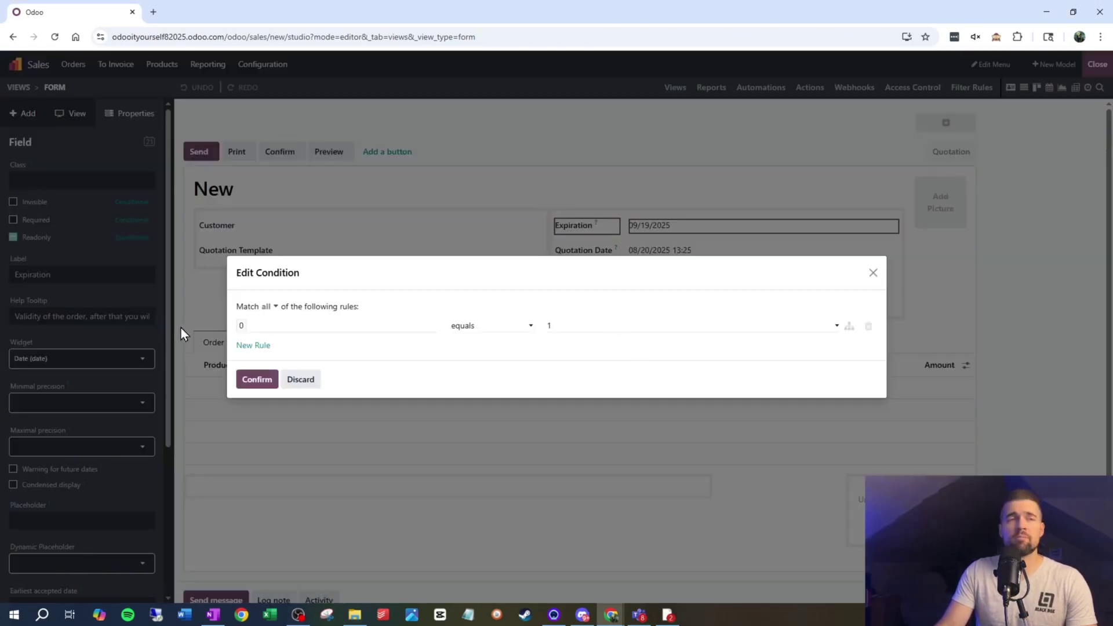
click(336, 326)
text(pricelist)
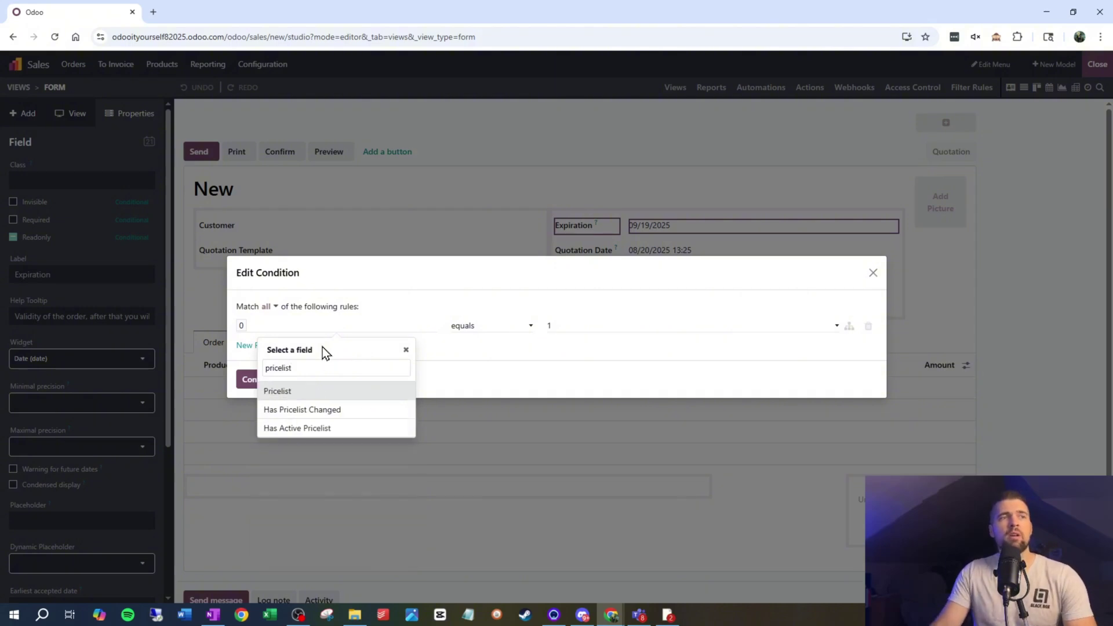
click(308, 391)
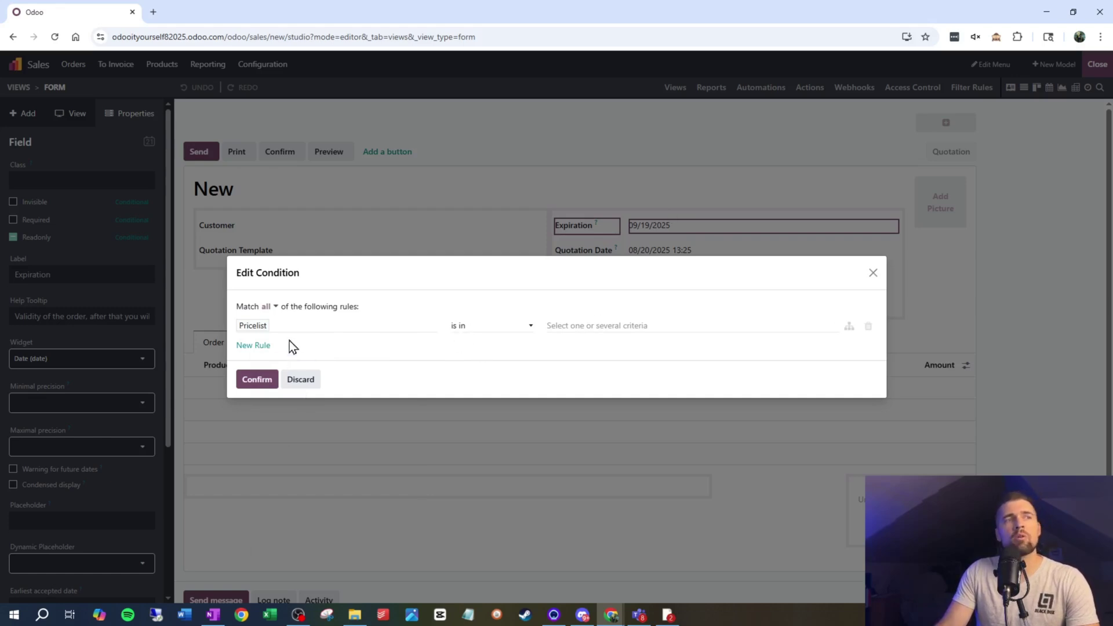
Set the rule to Pricelist is in Default (USD), confirm it, and close Studio.
click(671, 327)
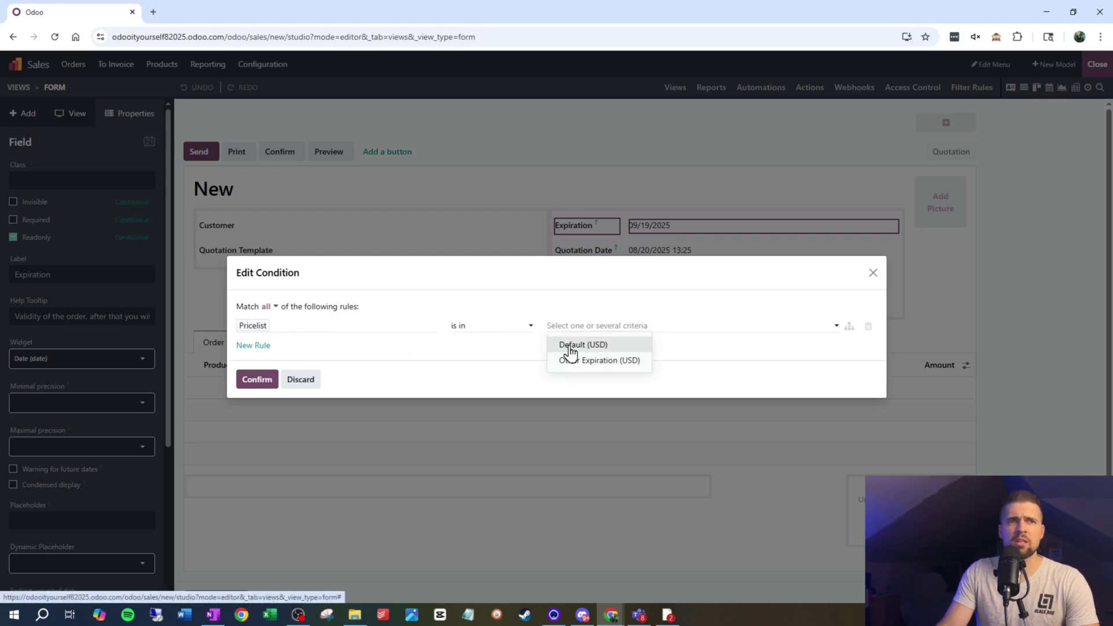
click(570, 346)
click(677, 328)
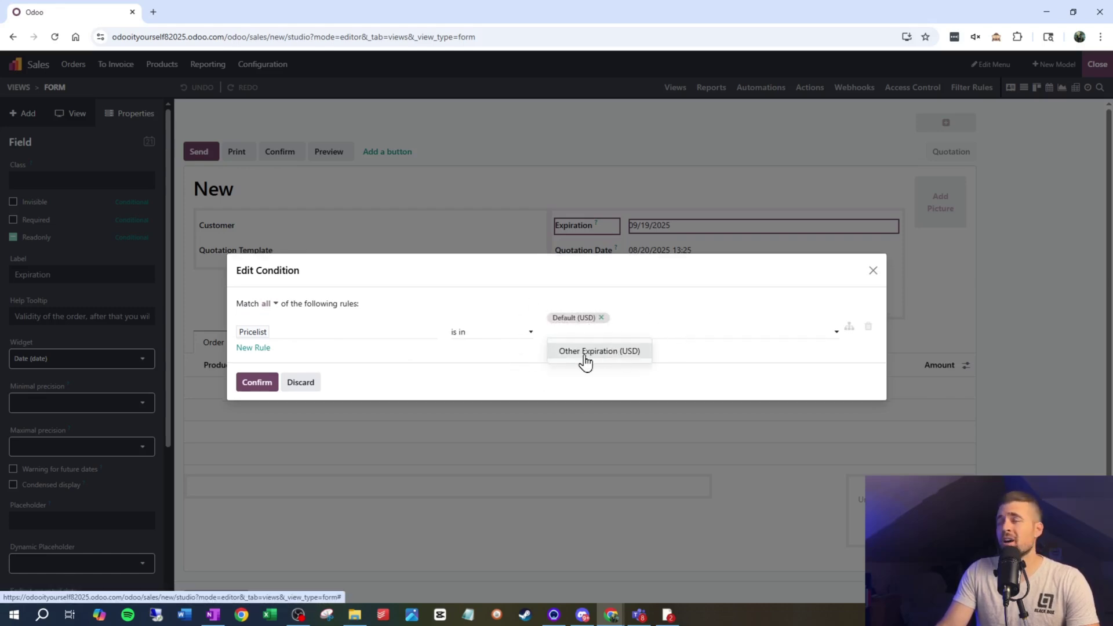
click(503, 367)
click(257, 383)
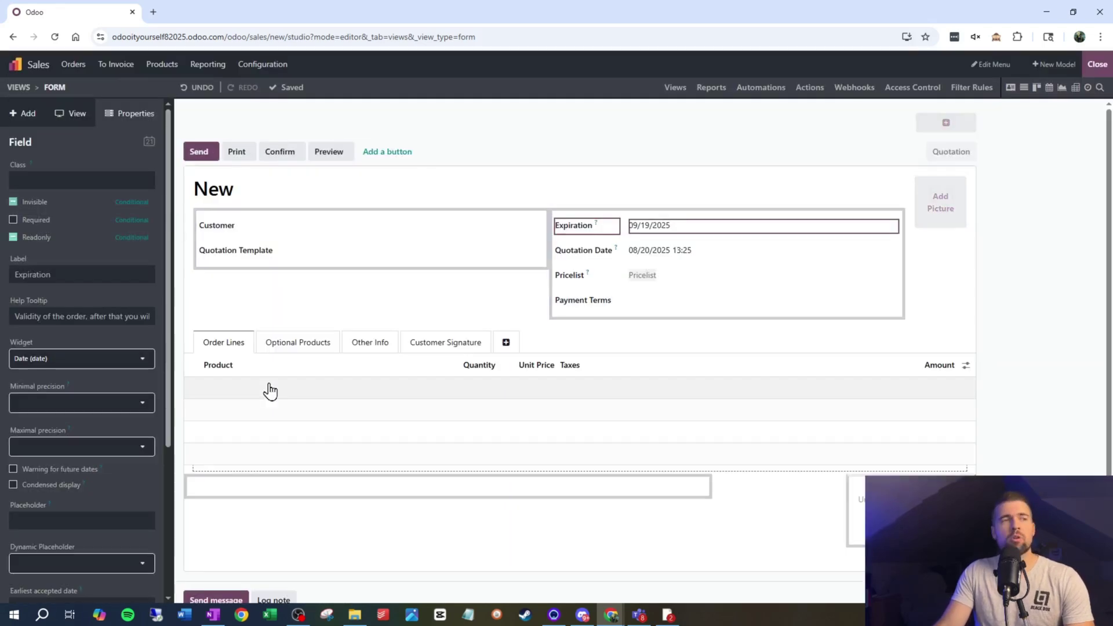
click(1097, 65)
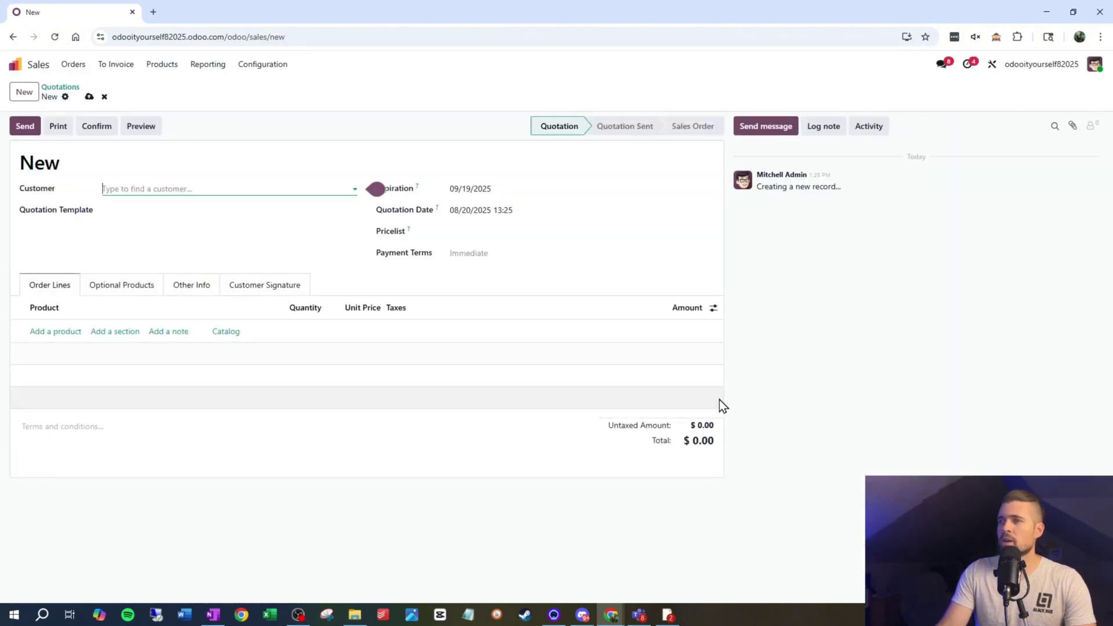
Set the quotation's pricelist to Default (USD), reload in developer mode, and reopen Studio.
click(508, 234)
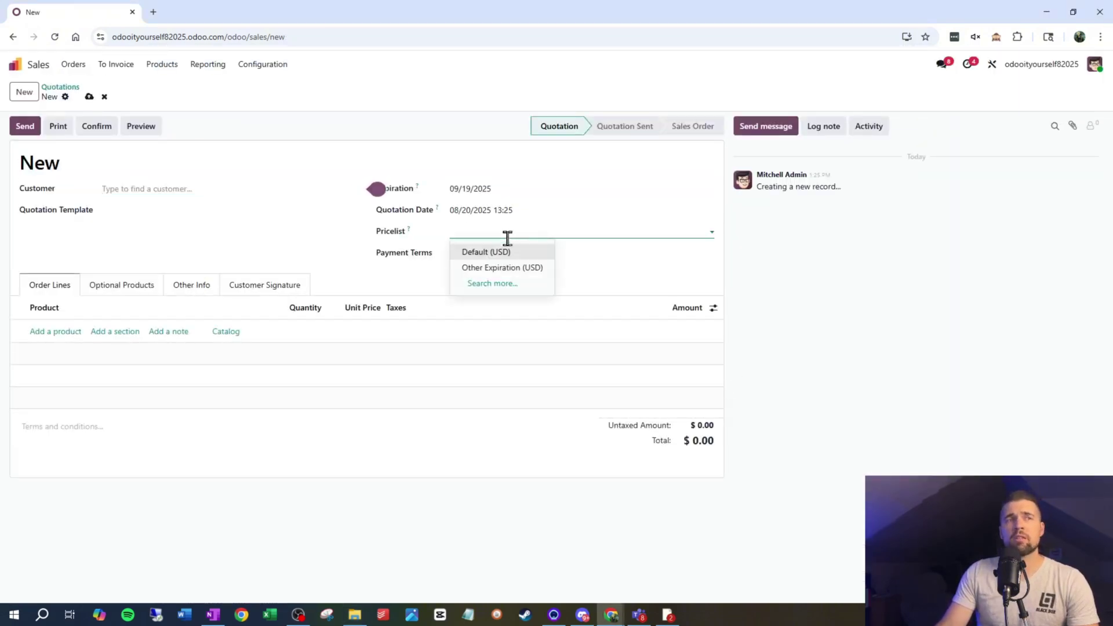
click(501, 251)
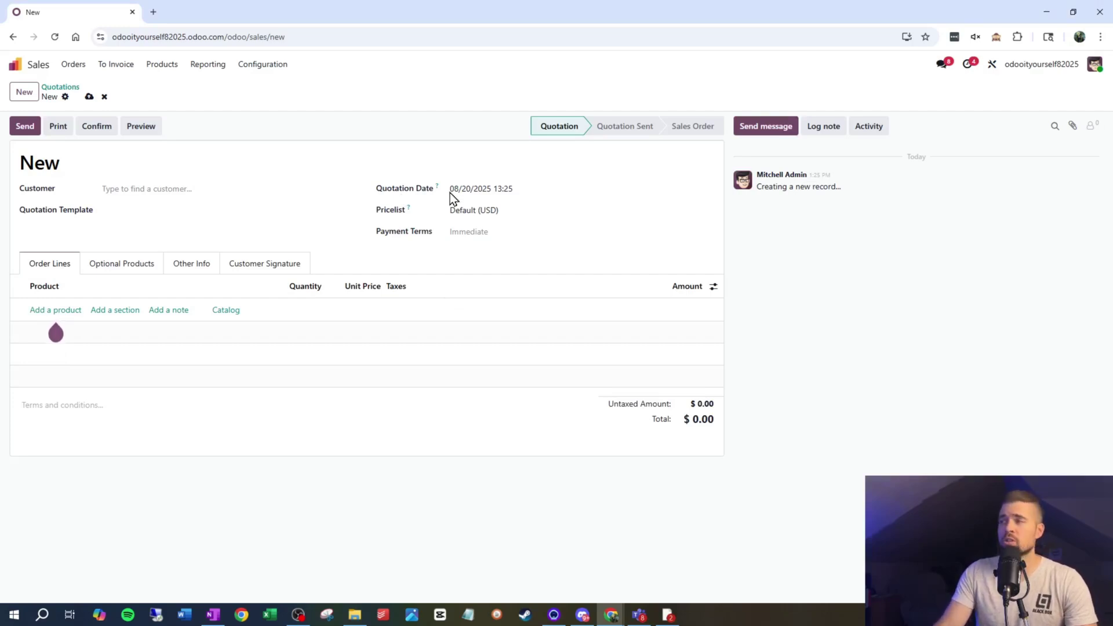
key(alt+shift+d)
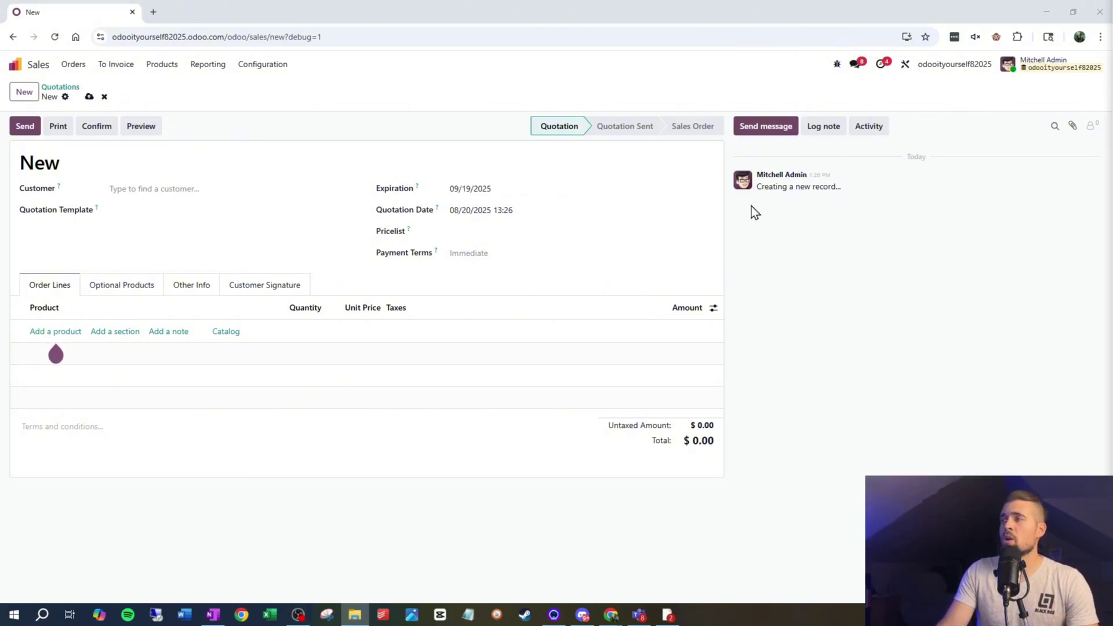
click(909, 67)
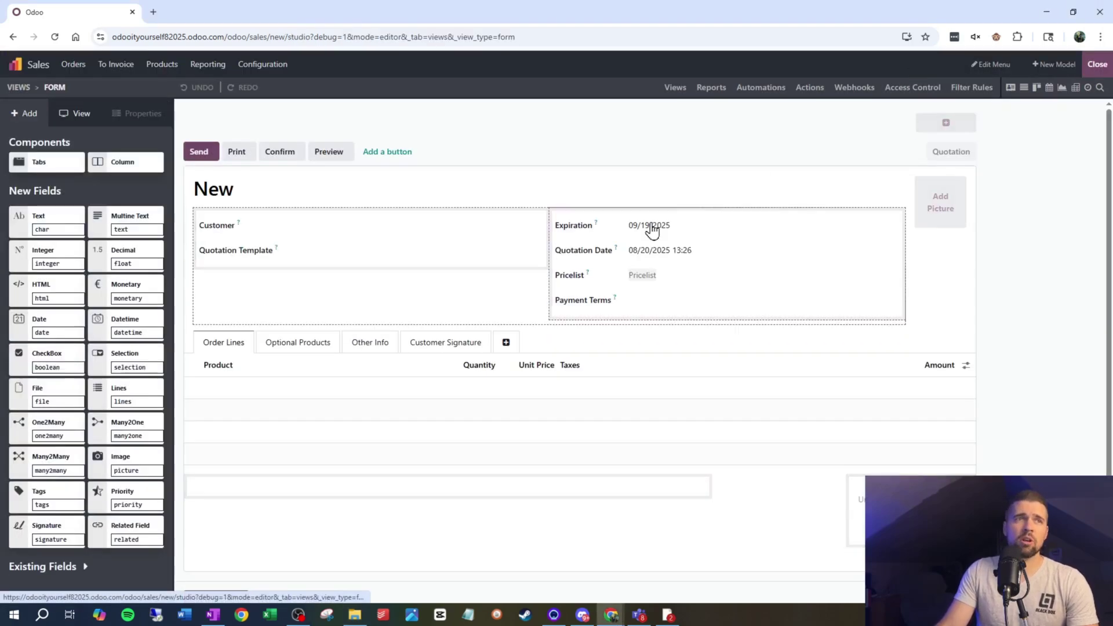
Review Expiration's allowed visibility groups, then add an empty product line to the quotation.
click(586, 225)
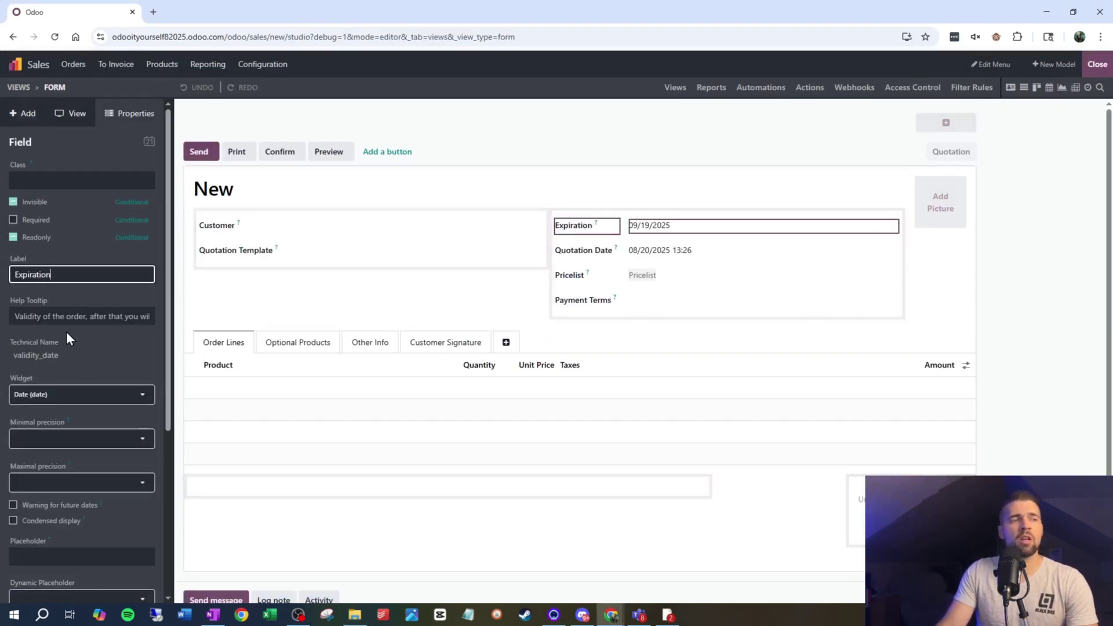
scroll(68, 338, down, 5)
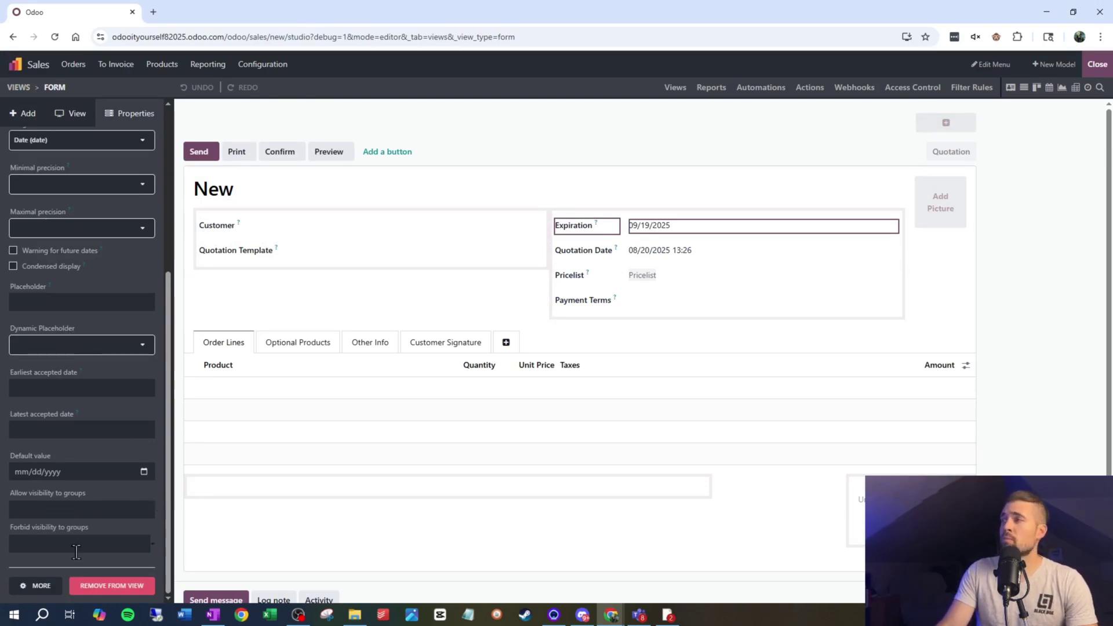
click(99, 513)
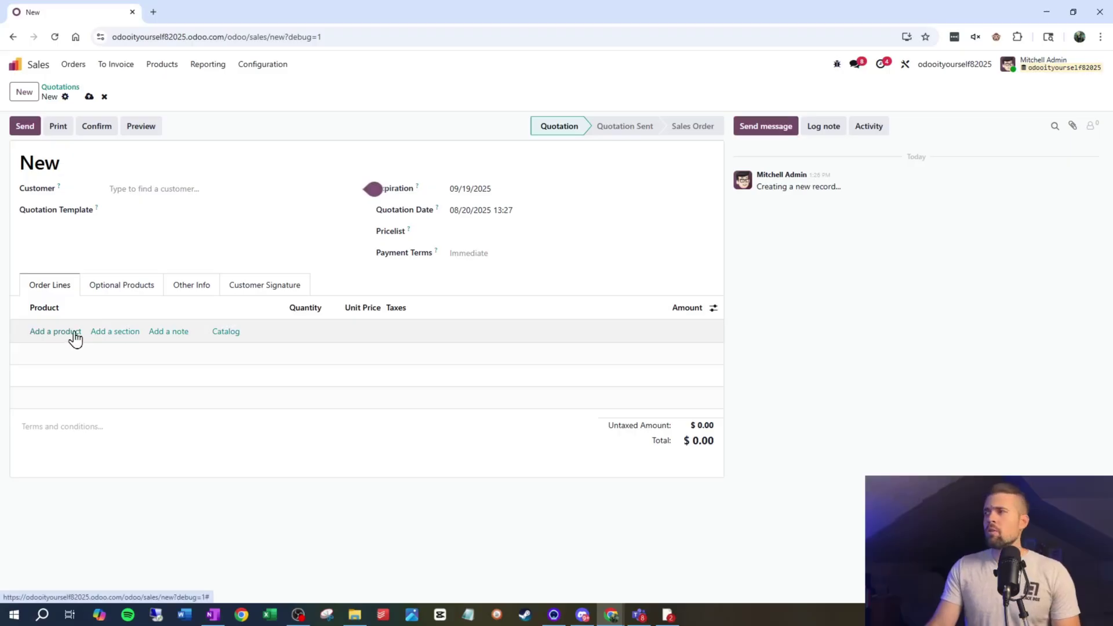
click(62, 334)
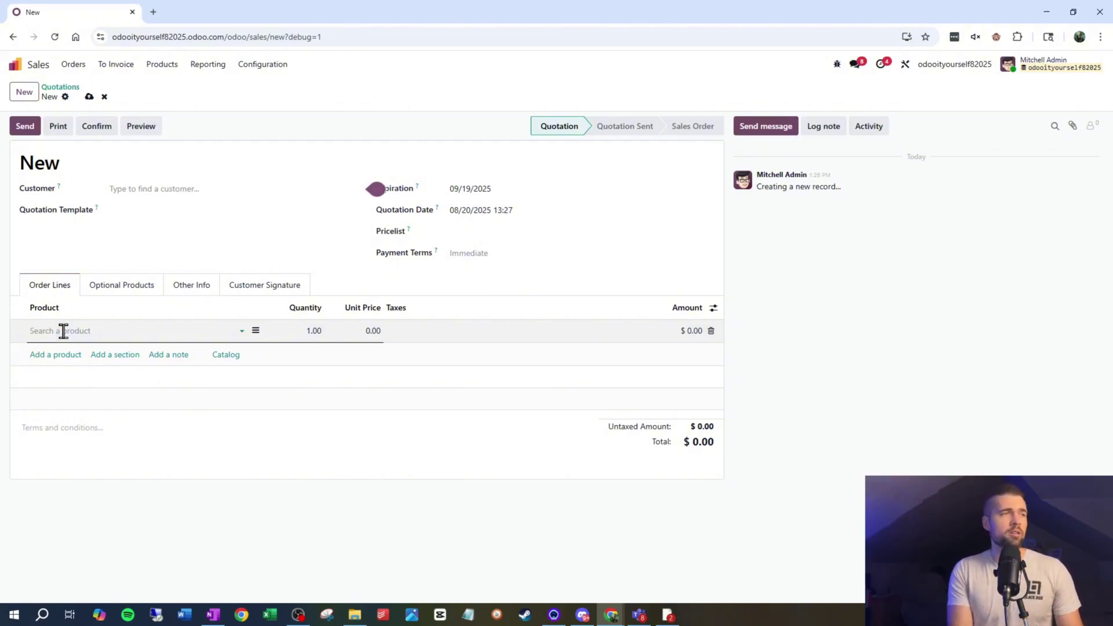
Quick-create a product named 'Chare' on the order line.
text(Chare)
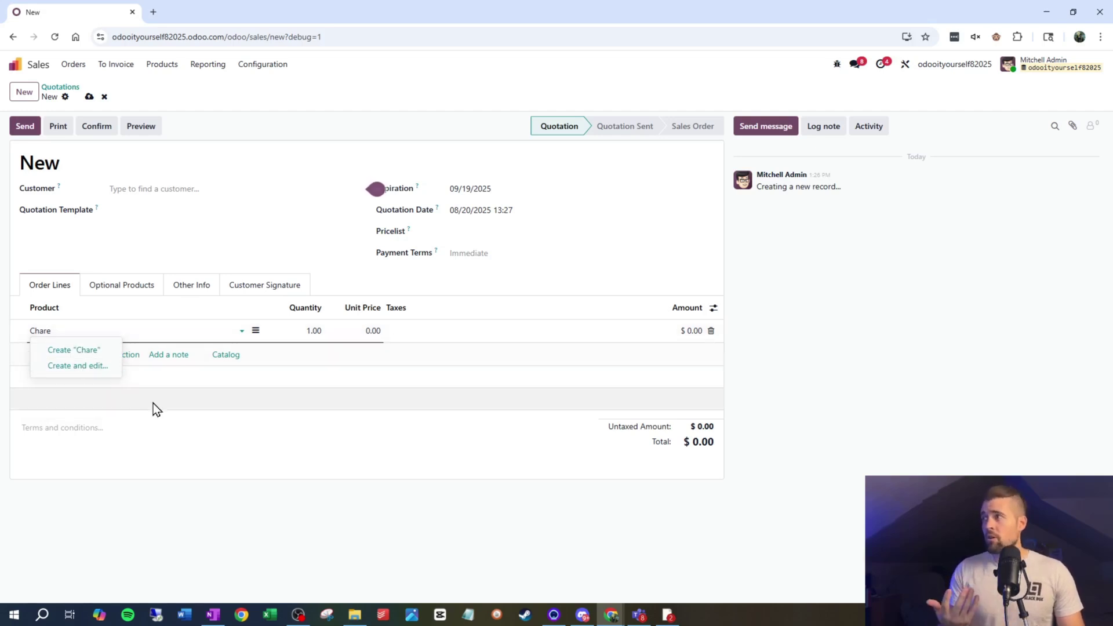
key(Tab)
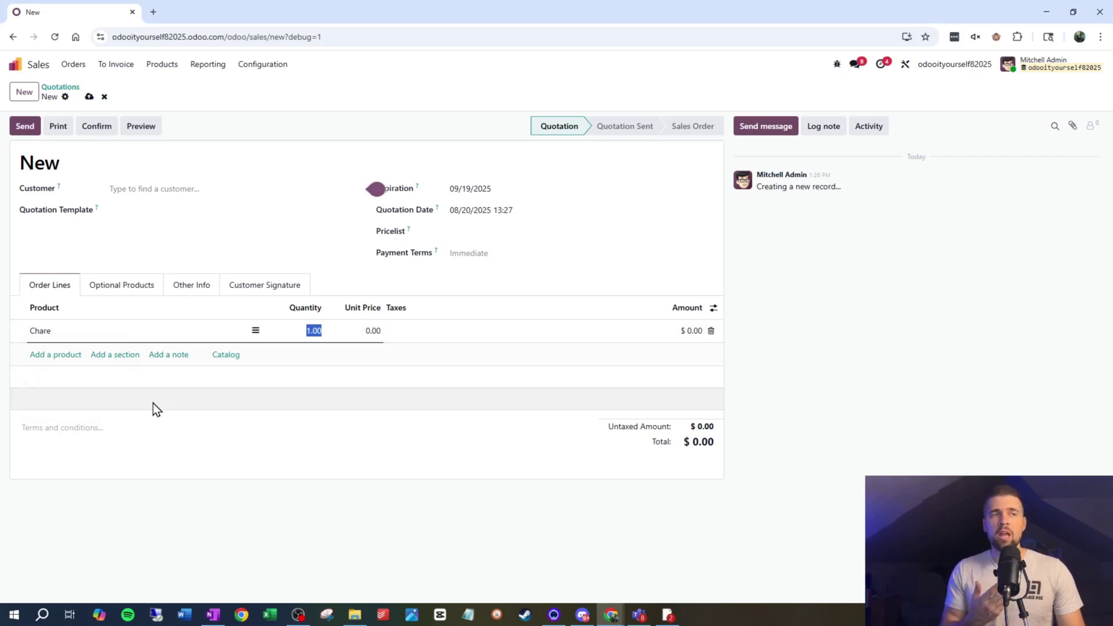
click(176, 331)
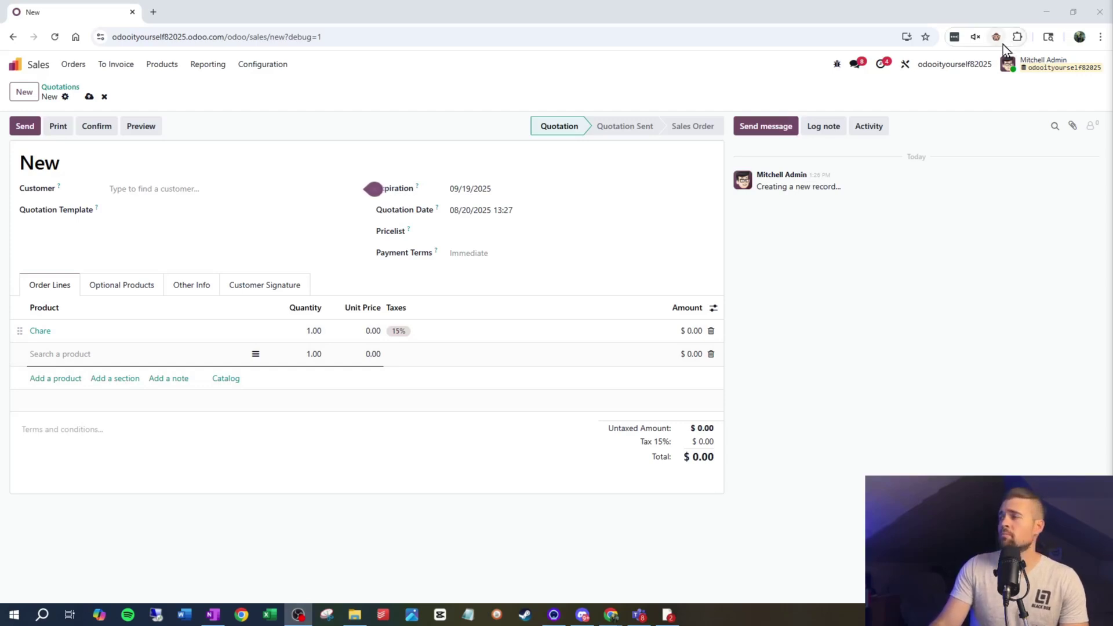
Discard the test quotation and open a fresh new quotation in Studio.
click(901, 69)
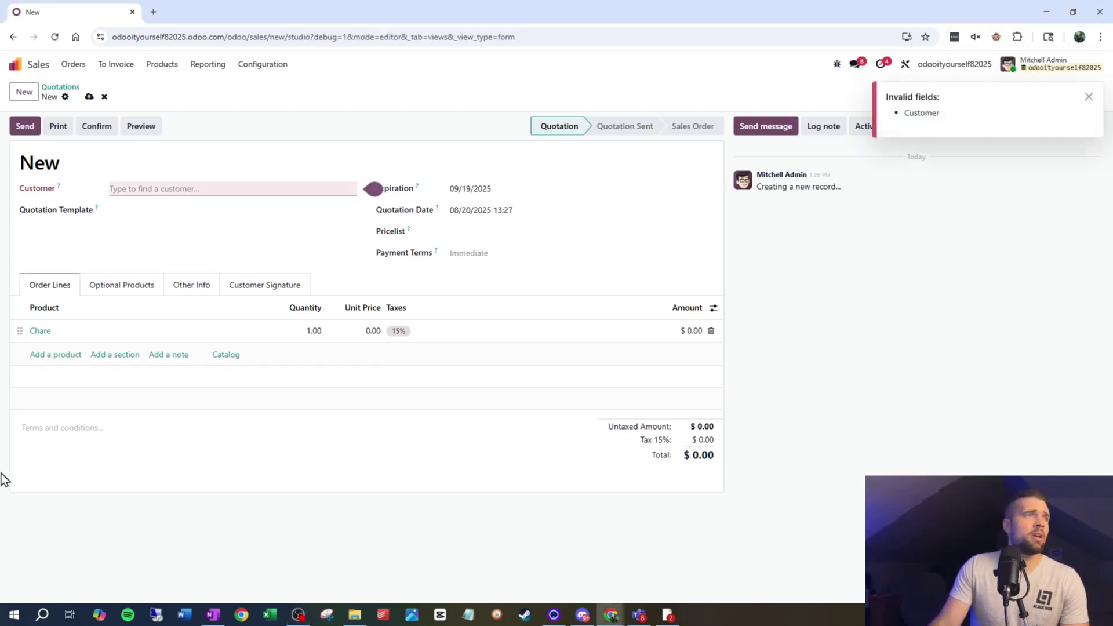
click(104, 98)
click(23, 92)
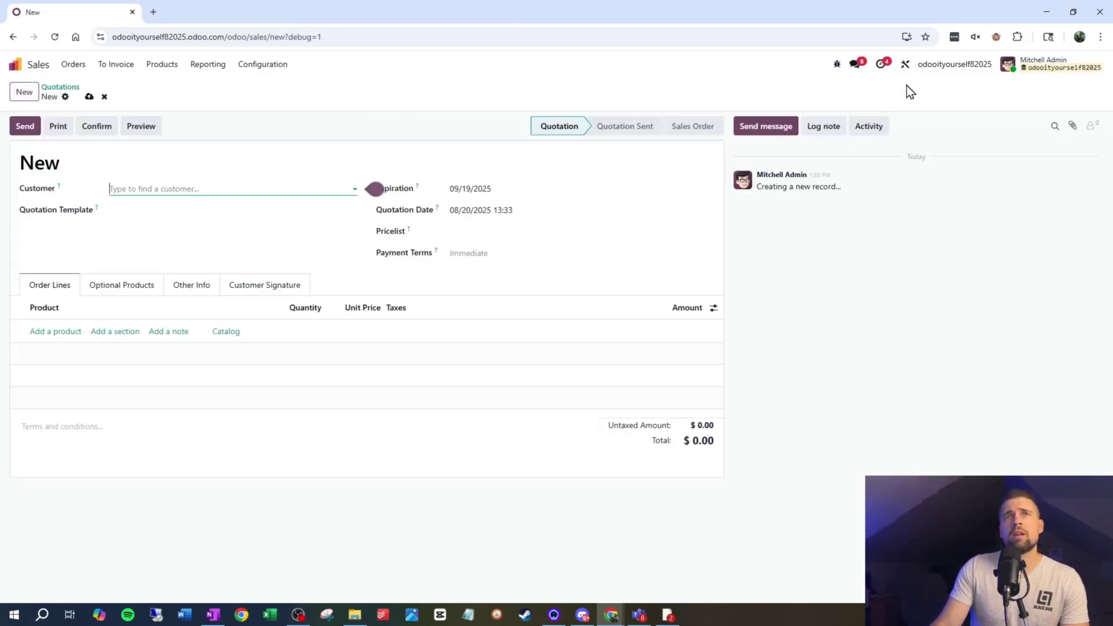
click(905, 65)
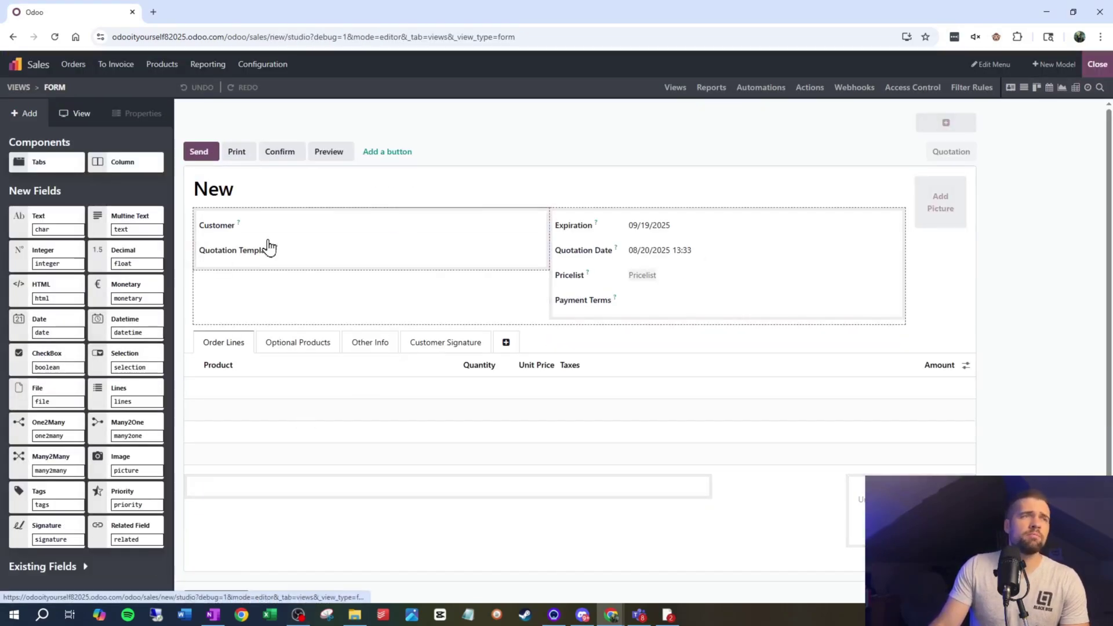
Tick Disable 'Create' on the Customer field and close Studio.
click(257, 226)
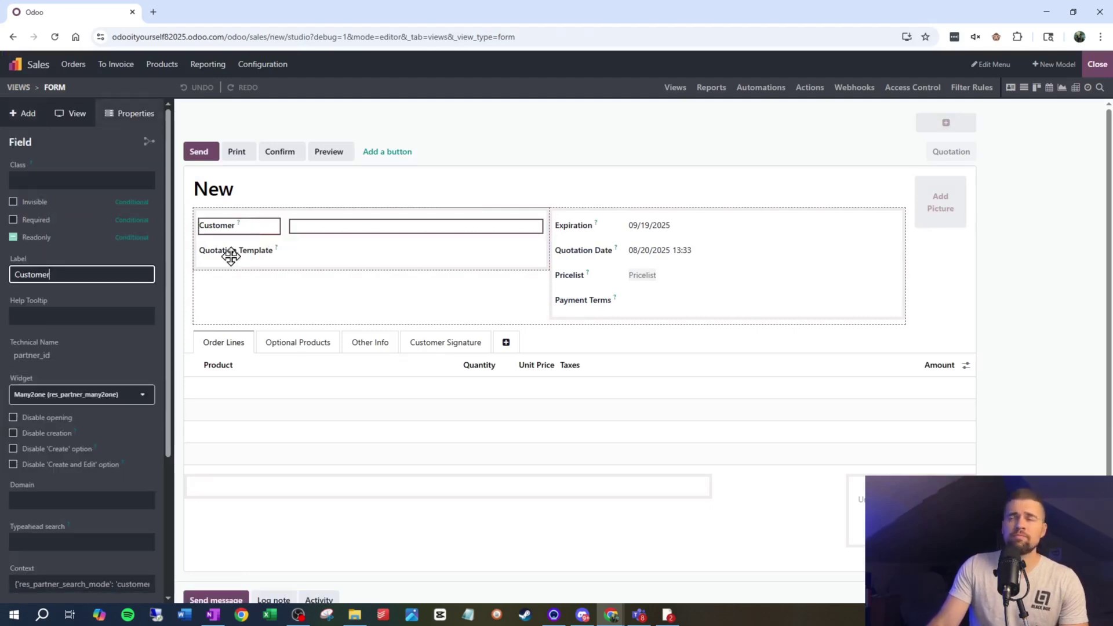
scroll(70, 339, down, 3)
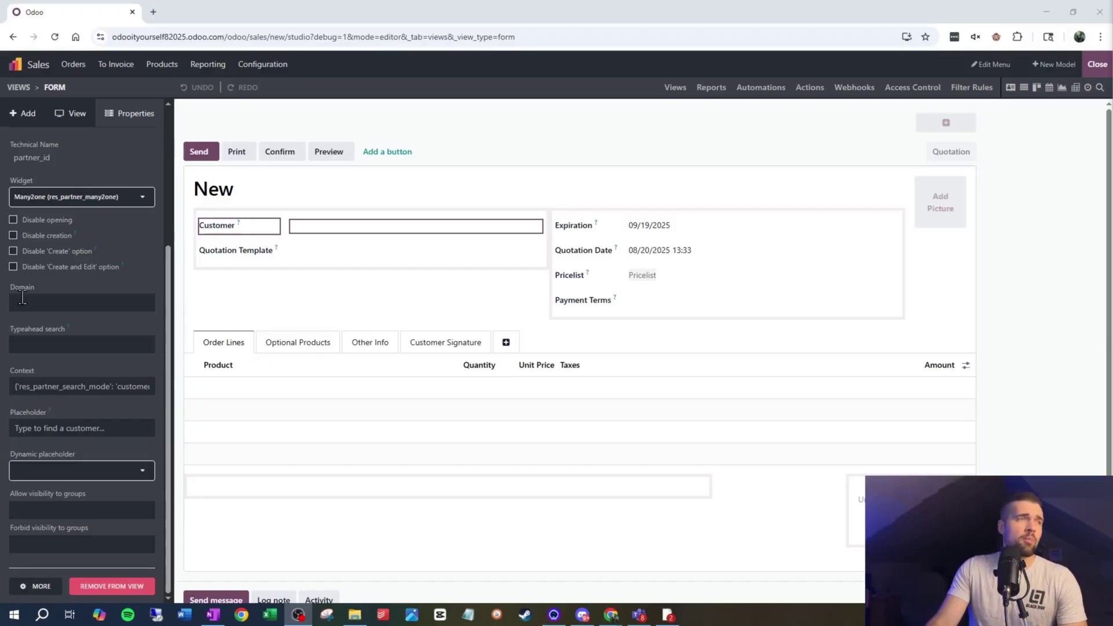
click(13, 250)
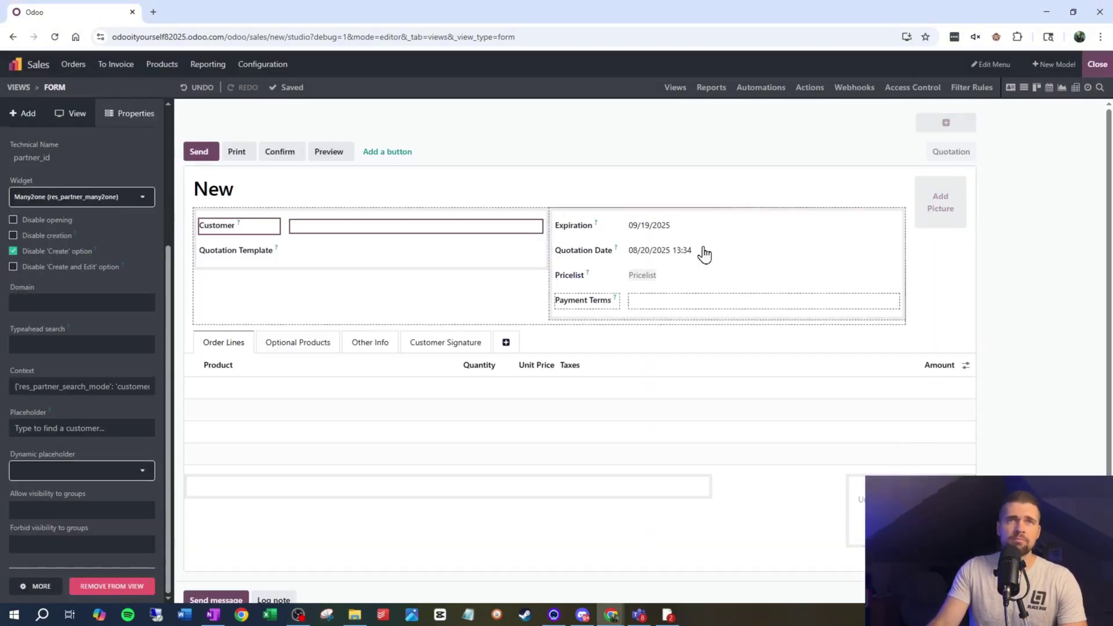
click(1094, 67)
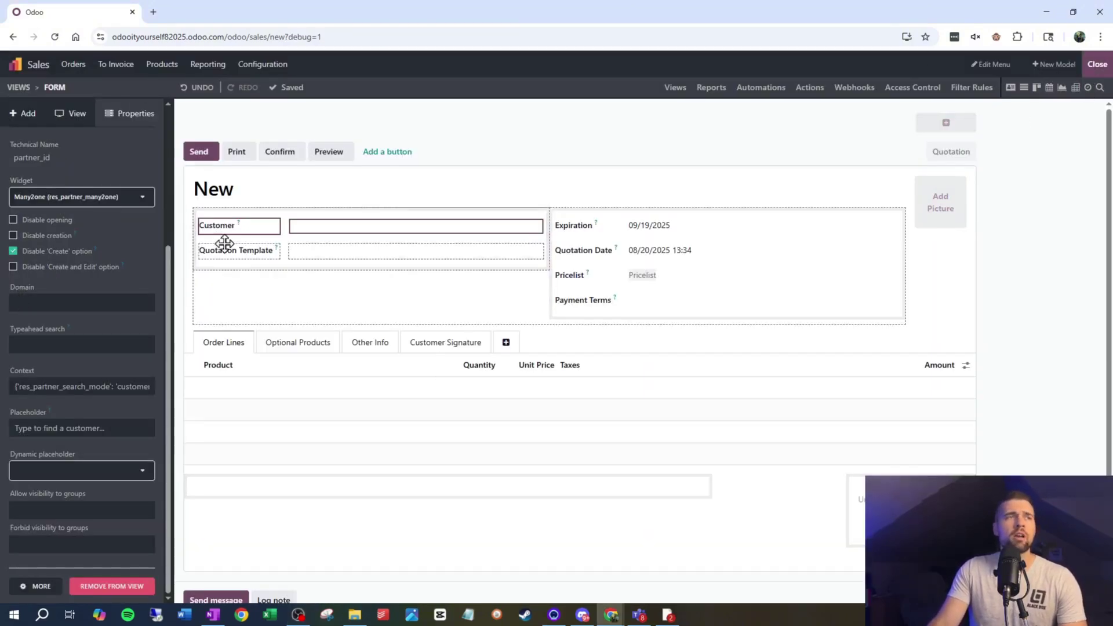
Test Customer by typing 'This is a customer' and trying Create and edit, then discard the quotation.
text(This )
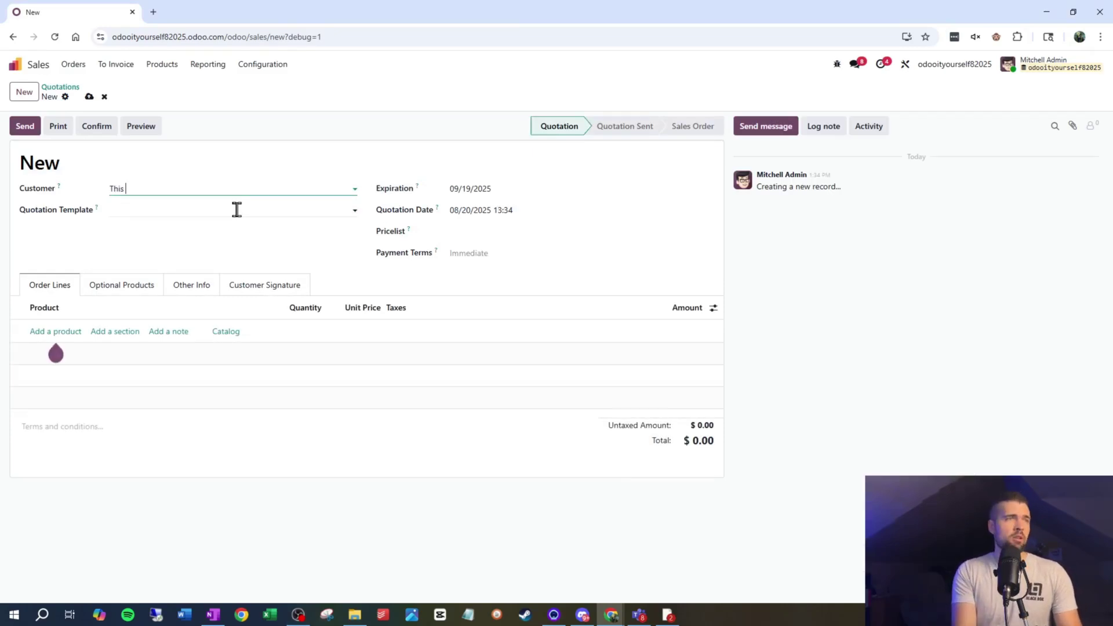
text(is a customer)
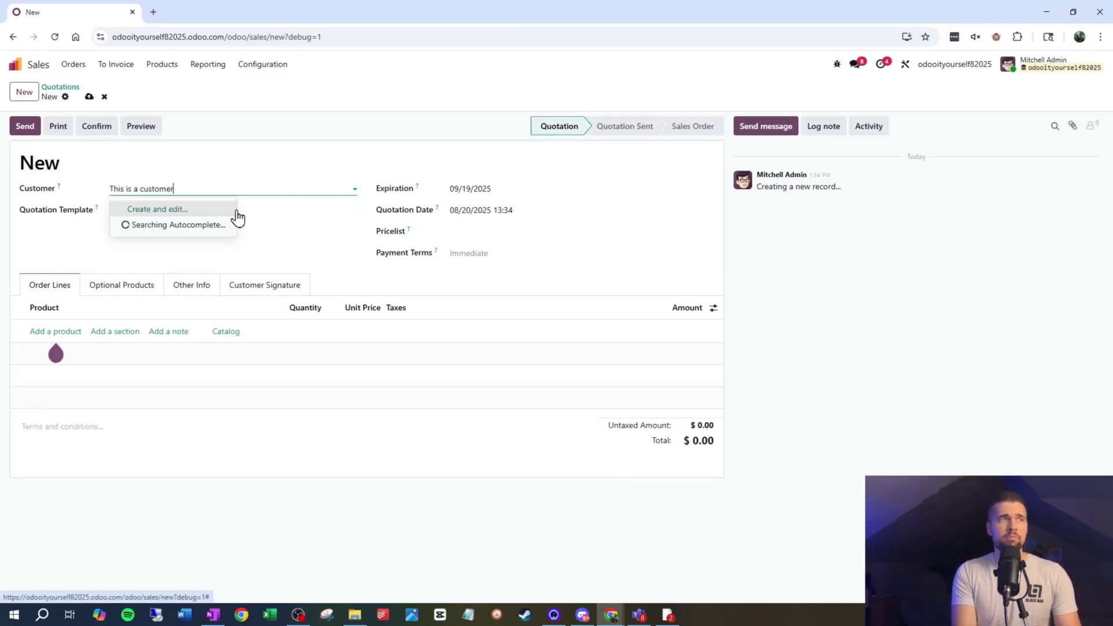
click(236, 211)
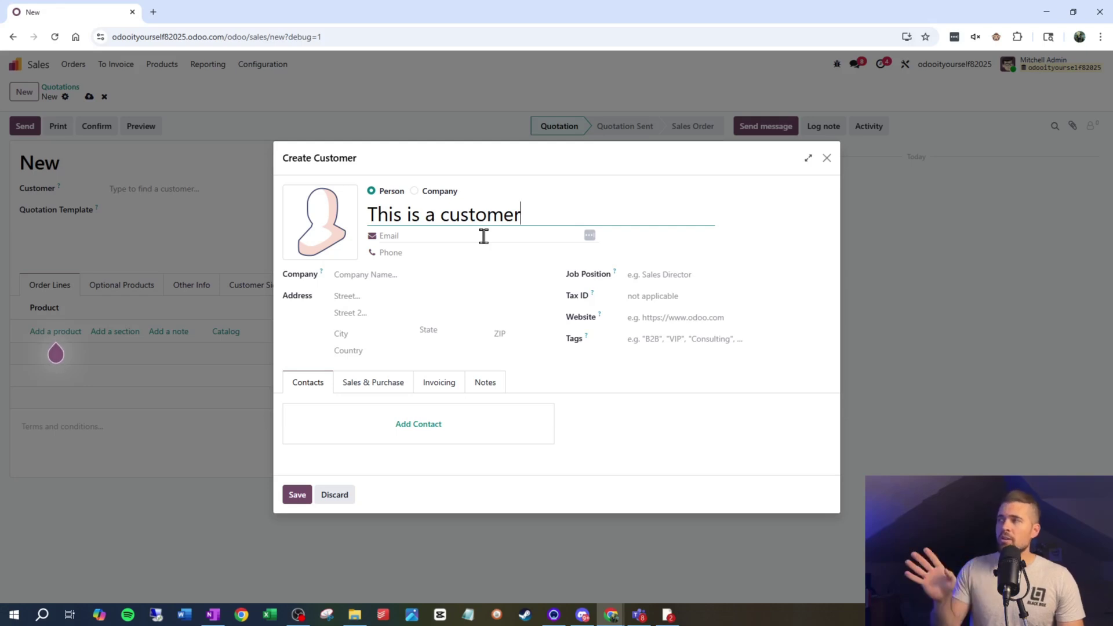
click(826, 158)
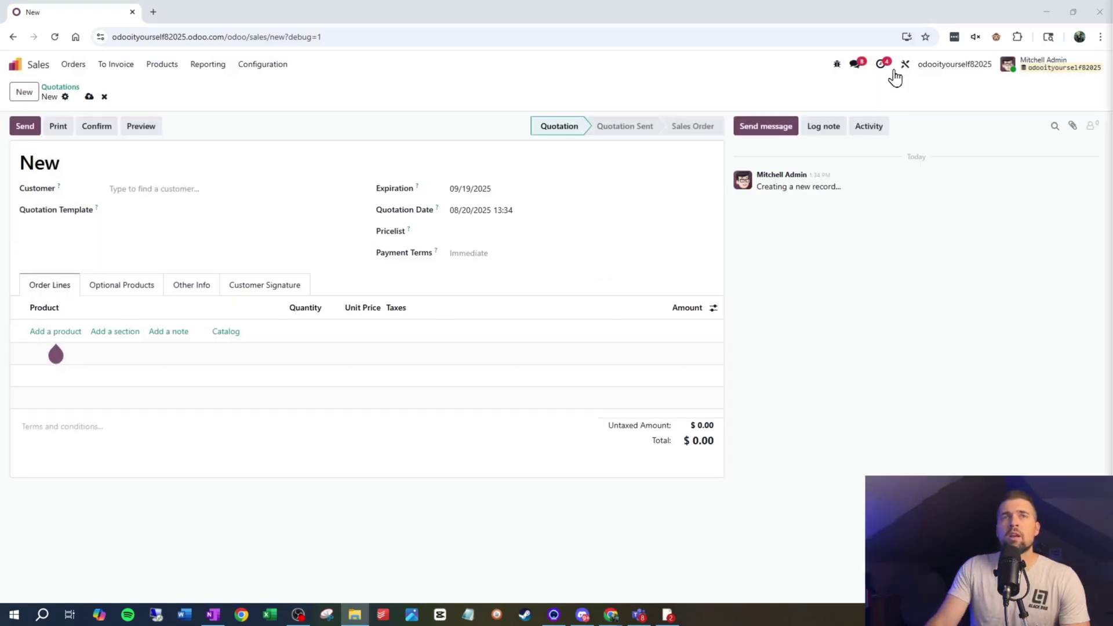
click(904, 65)
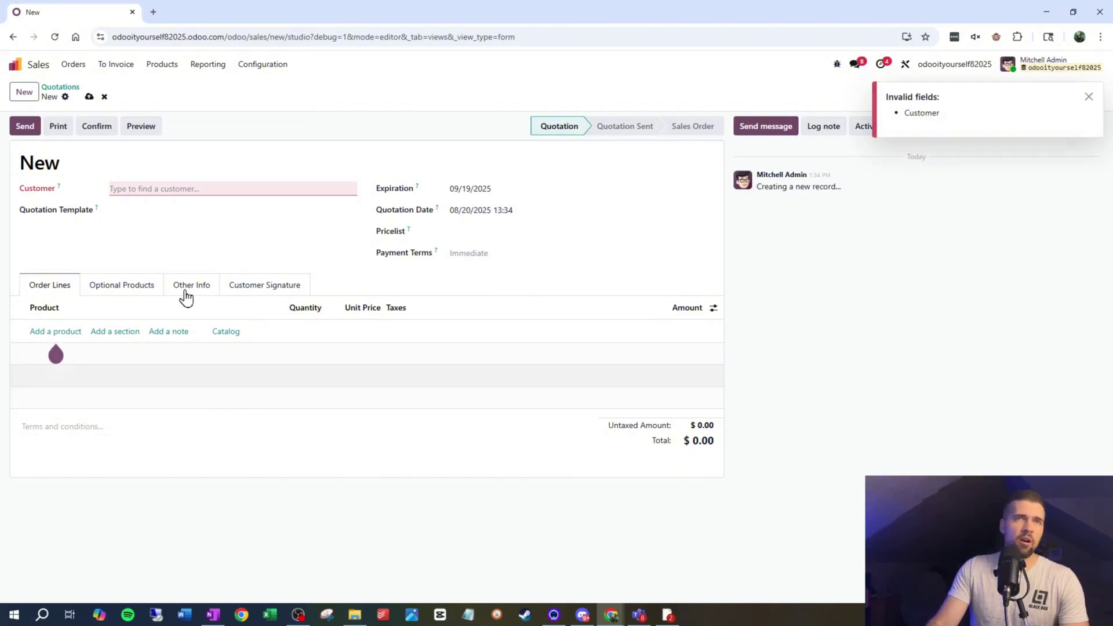
click(104, 96)
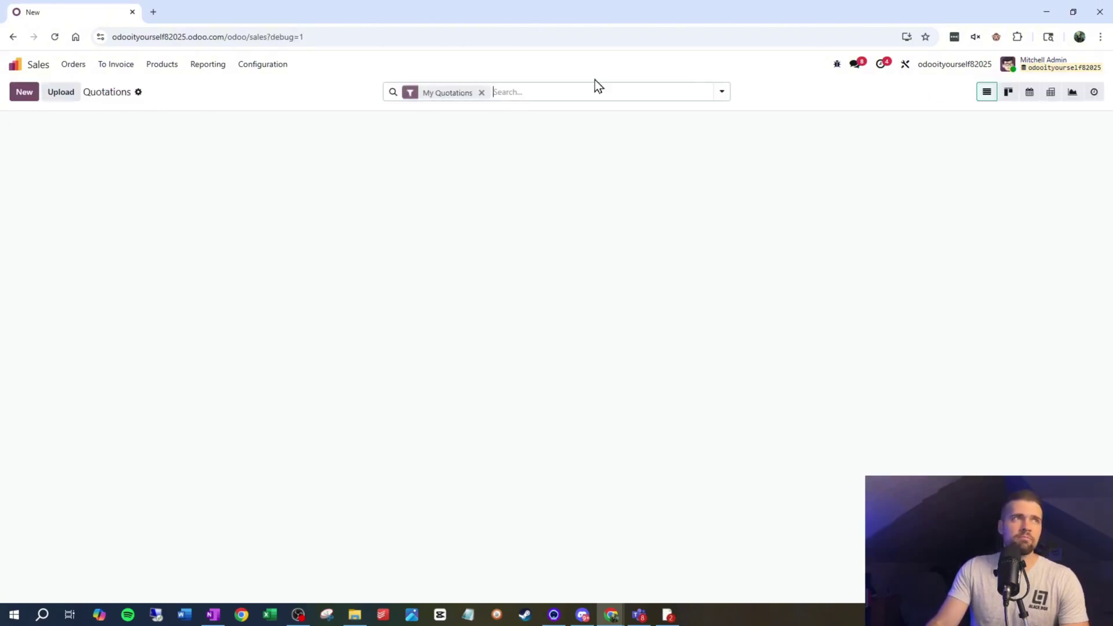
Through Studio's Views > Form, tick 'Disable creation' on the Customer field and close Studio.
click(903, 65)
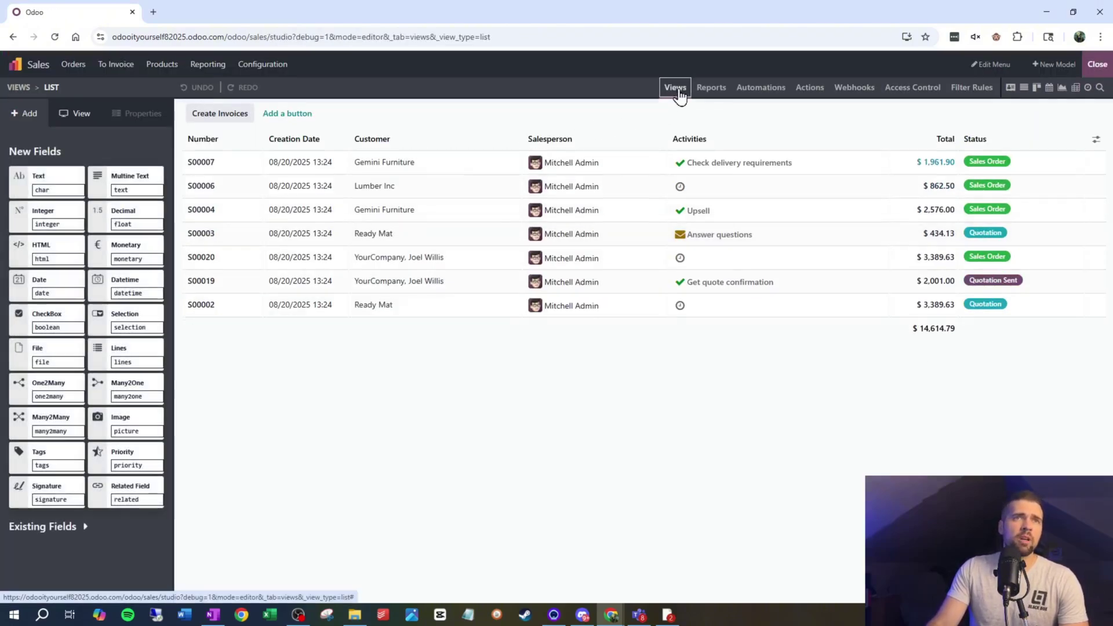
click(676, 88)
click(449, 215)
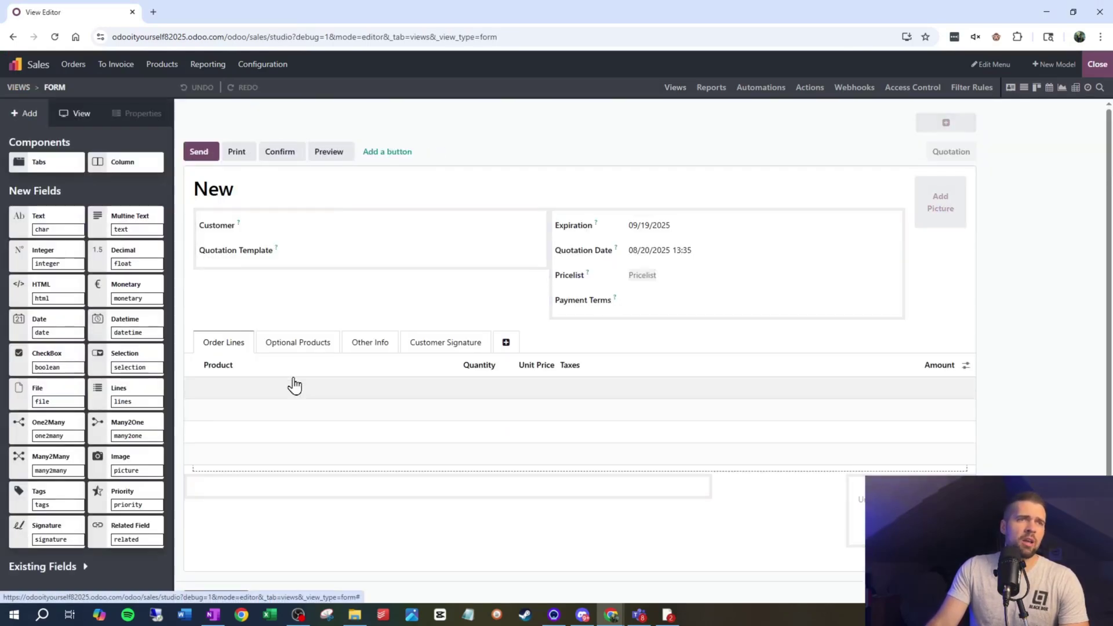
click(220, 225)
scroll(71, 359, down, 1)
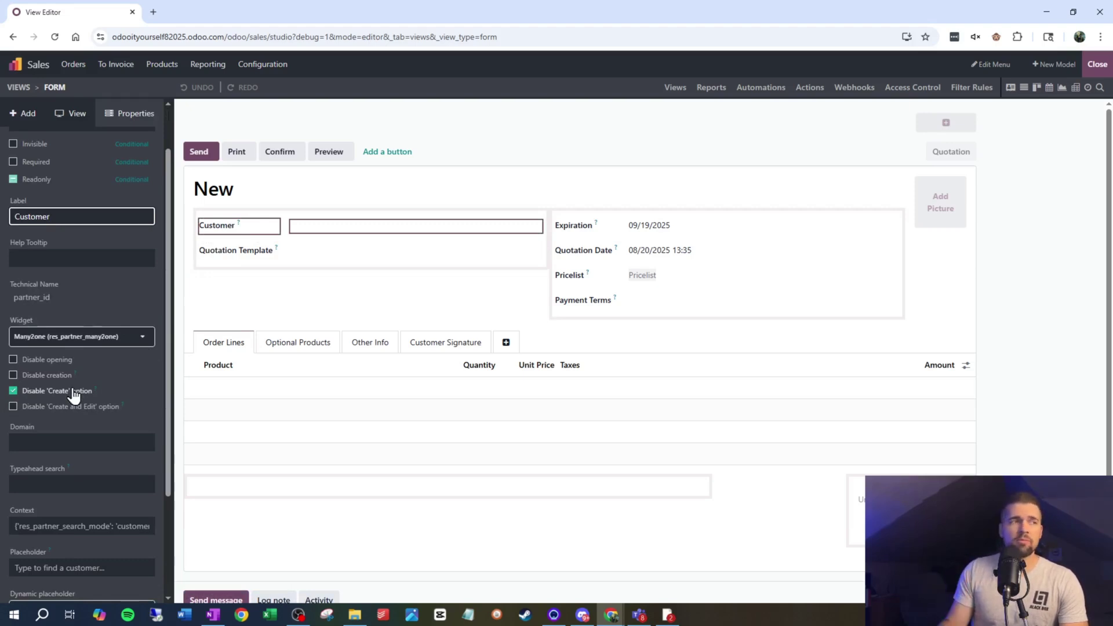
click(51, 377)
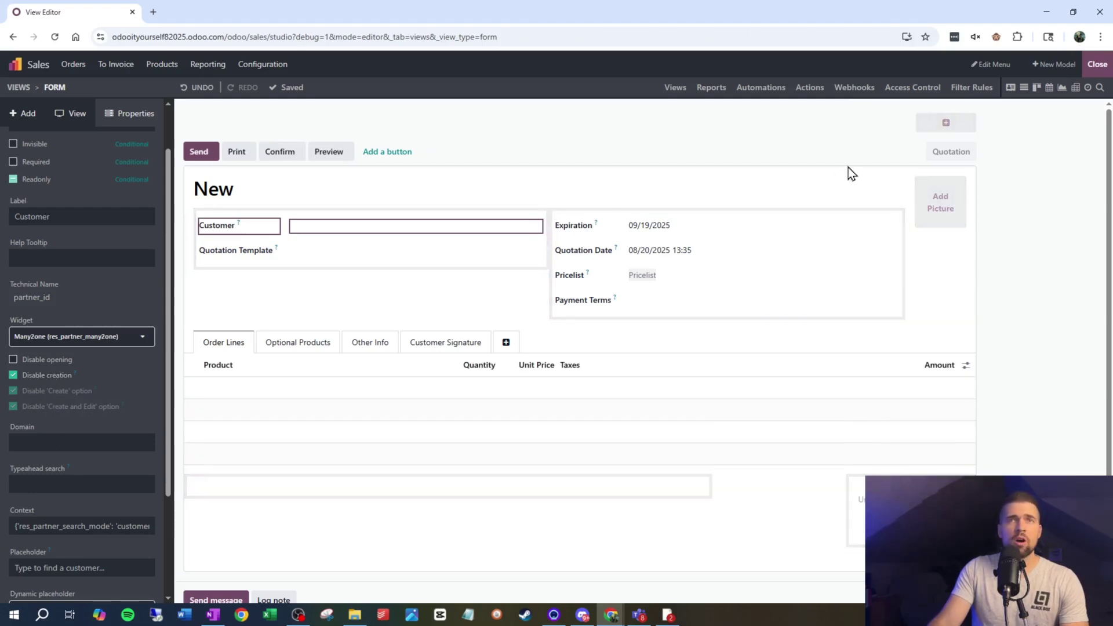
click(1097, 63)
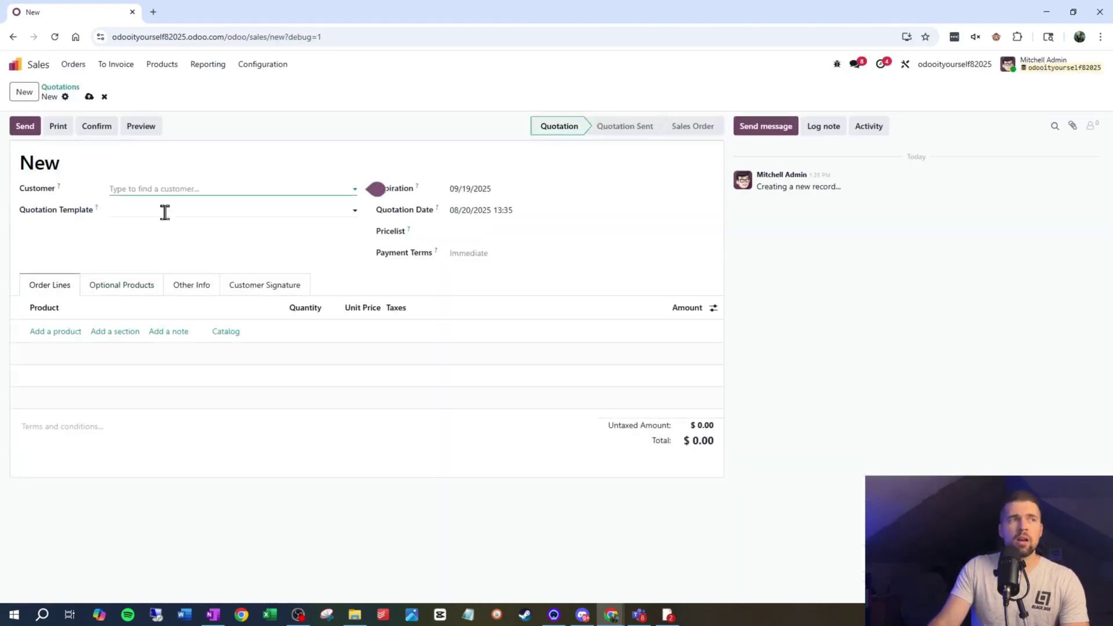
text(This)
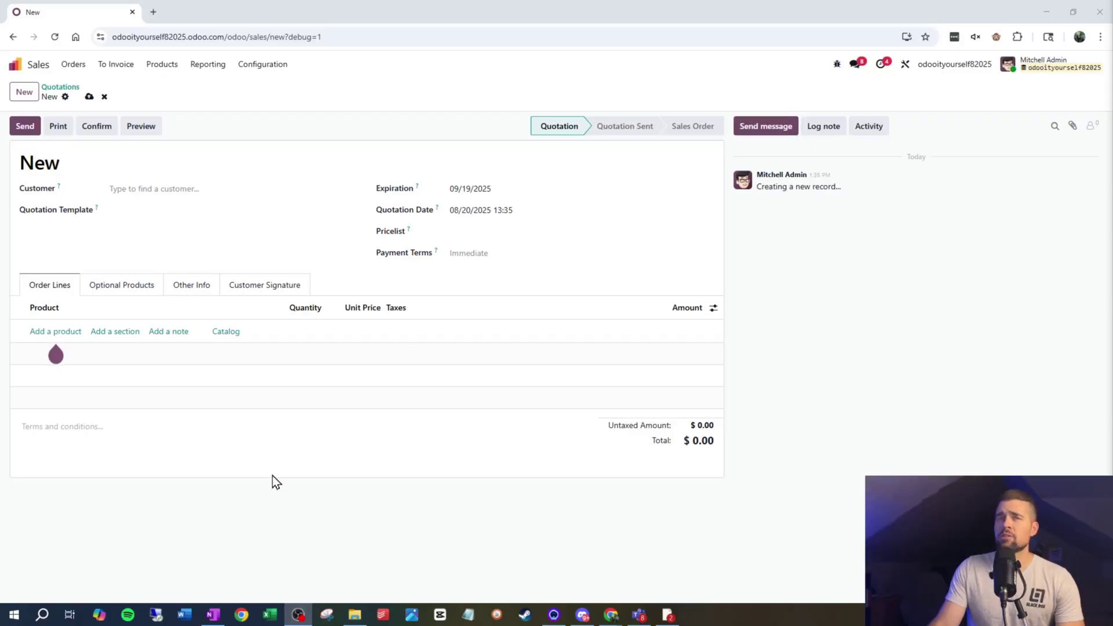
click(905, 65)
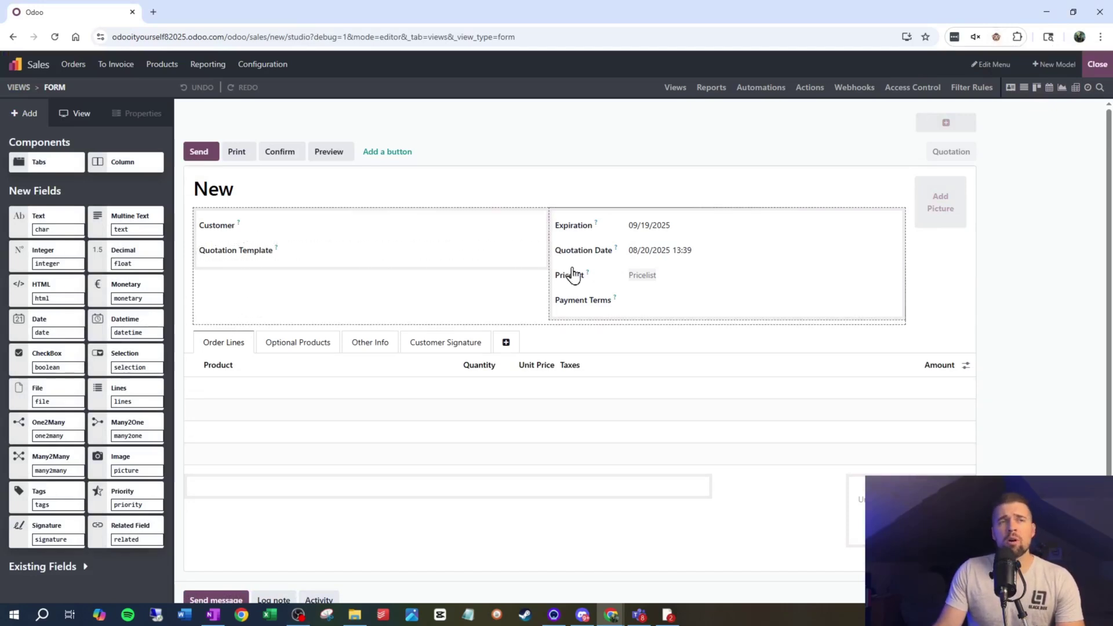
Show the Expiration field's Invisible condition, which reads Pricelist is in Default (USD).
click(591, 225)
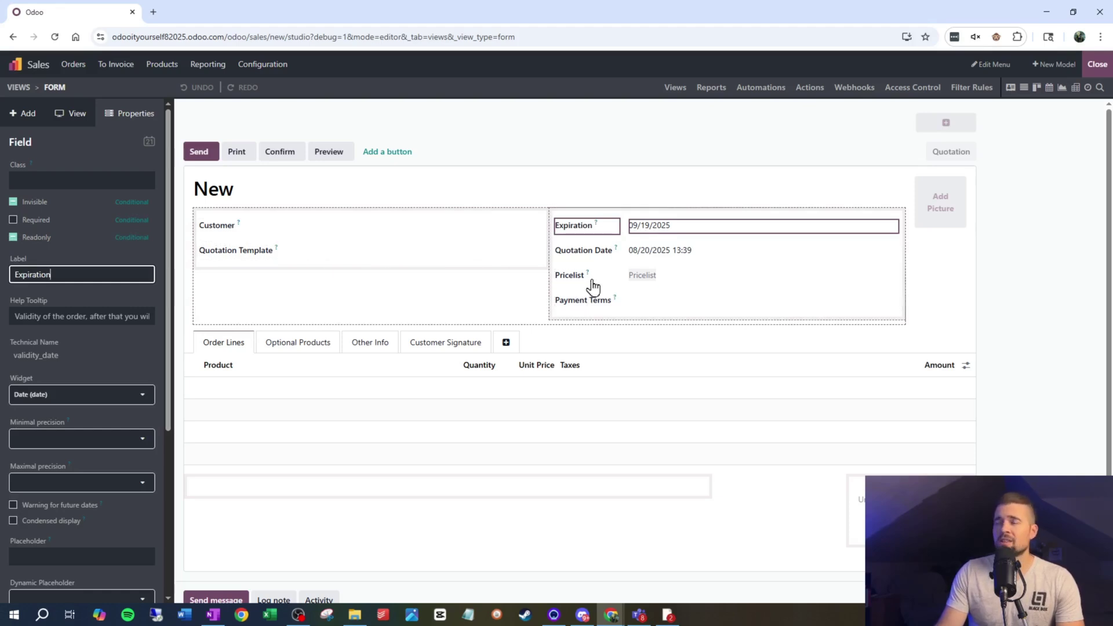
click(131, 202)
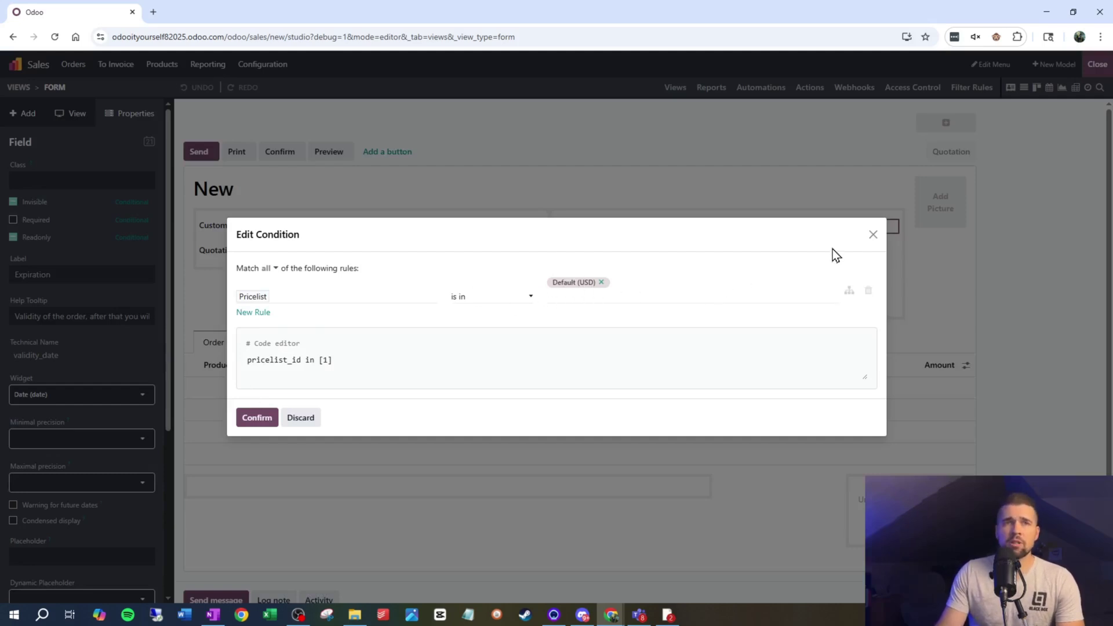
Set Expiration's Required condition to Pricelist is not in Default (USD), confirm it, and exit Studio.
click(871, 238)
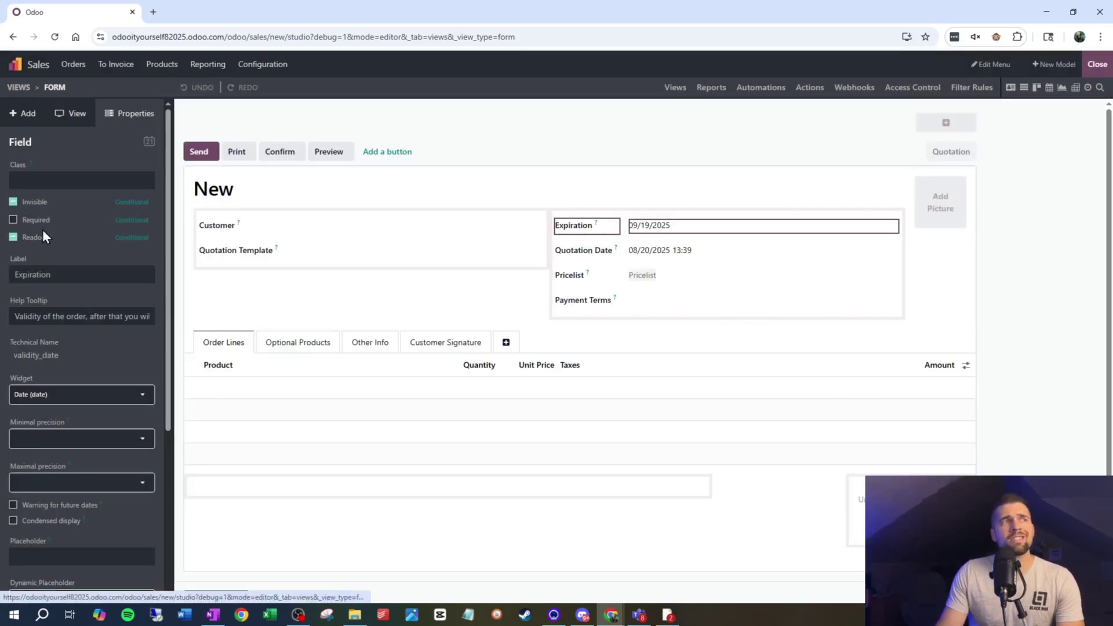
click(142, 222)
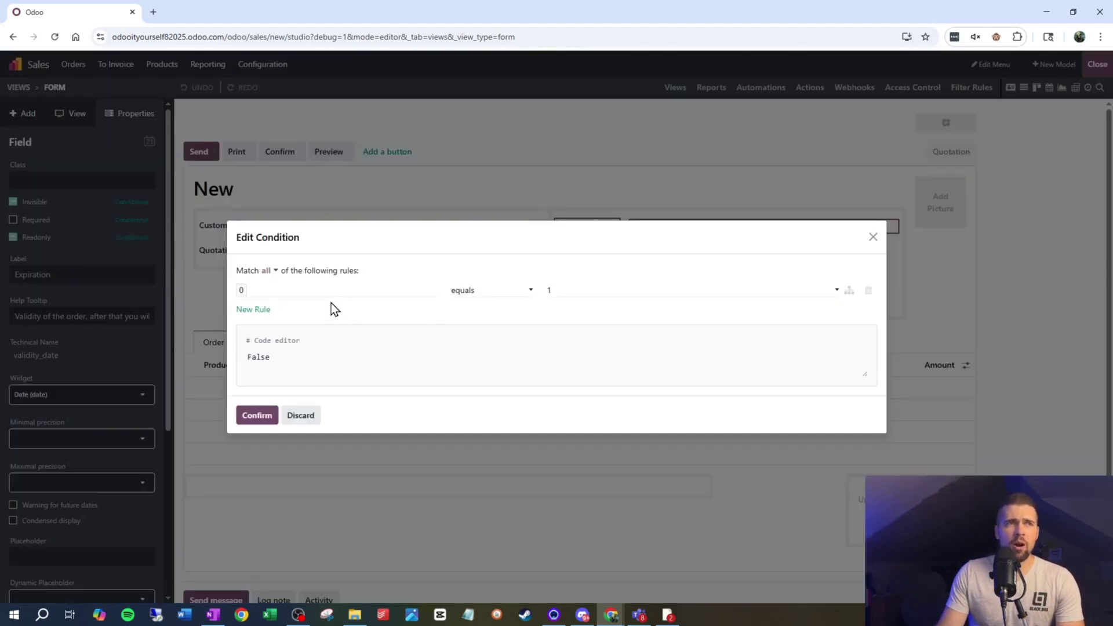
click(335, 290)
text(pricelist)
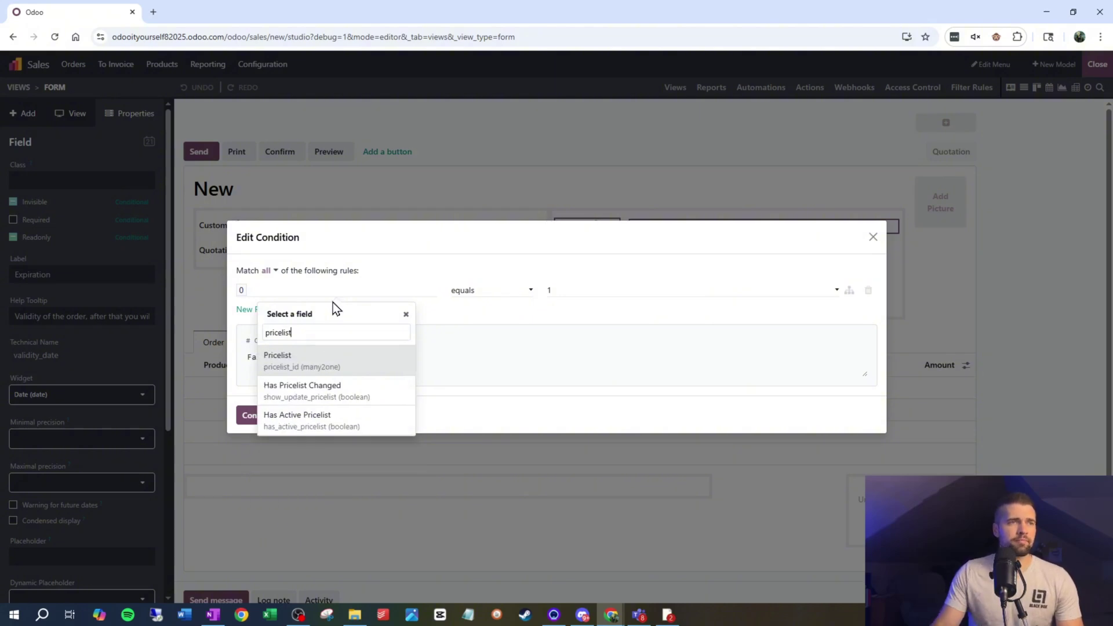
click(334, 356)
click(490, 291)
click(488, 322)
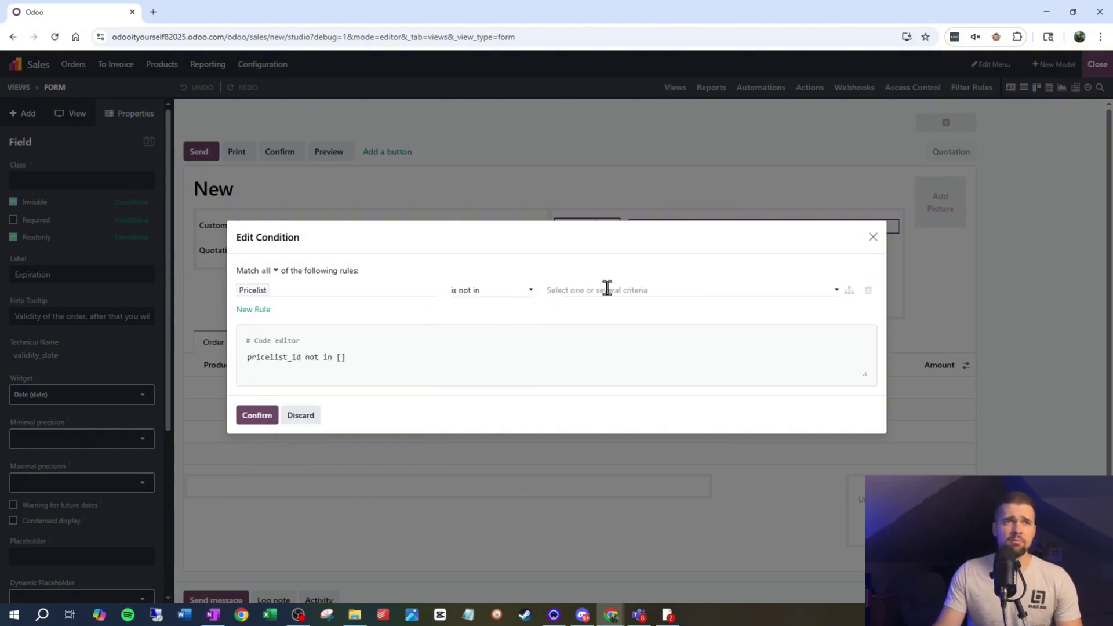
click(606, 288)
click(603, 309)
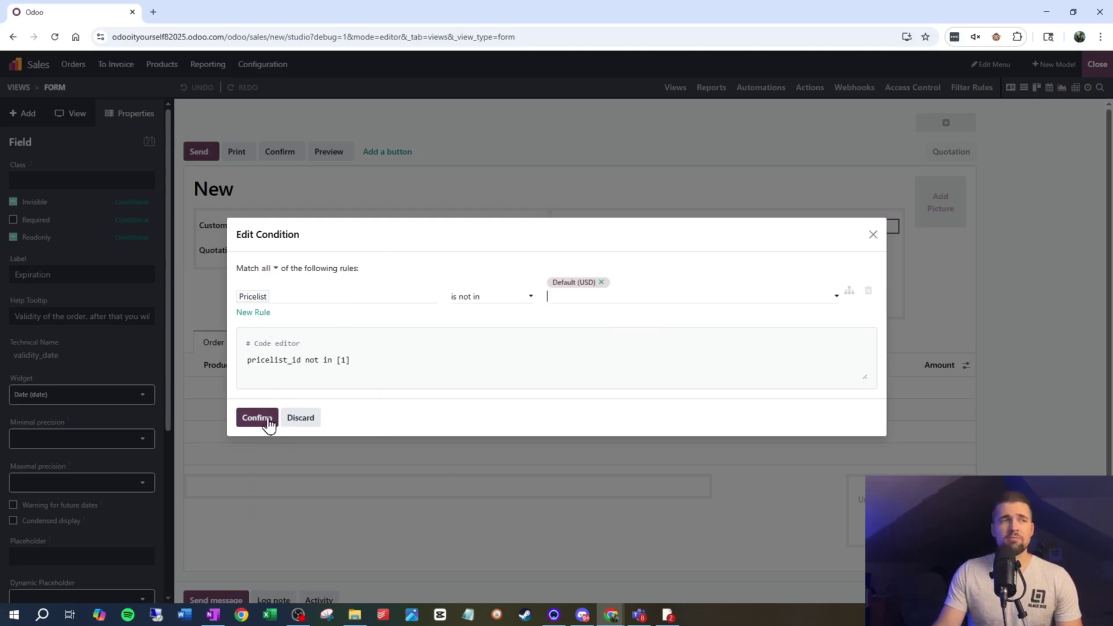
click(250, 418)
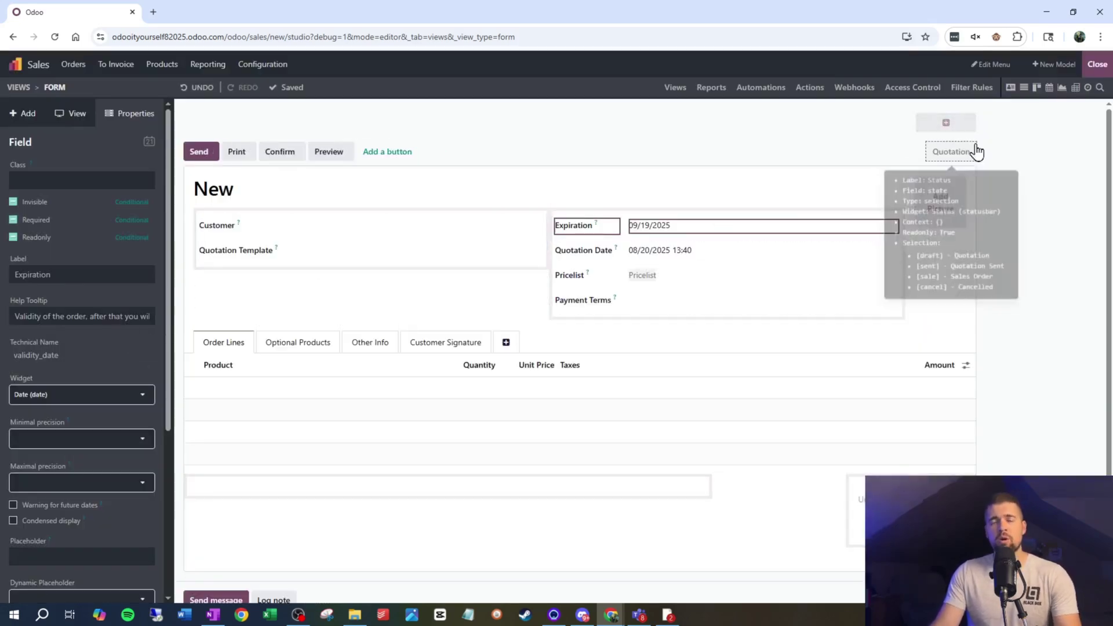
click(1097, 63)
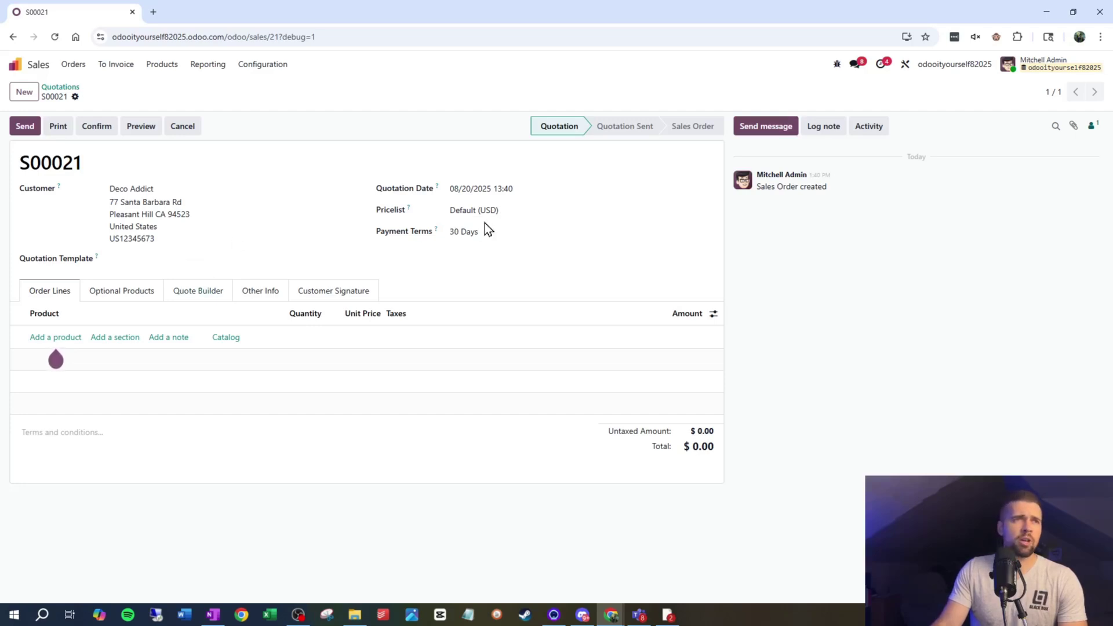
click(517, 210)
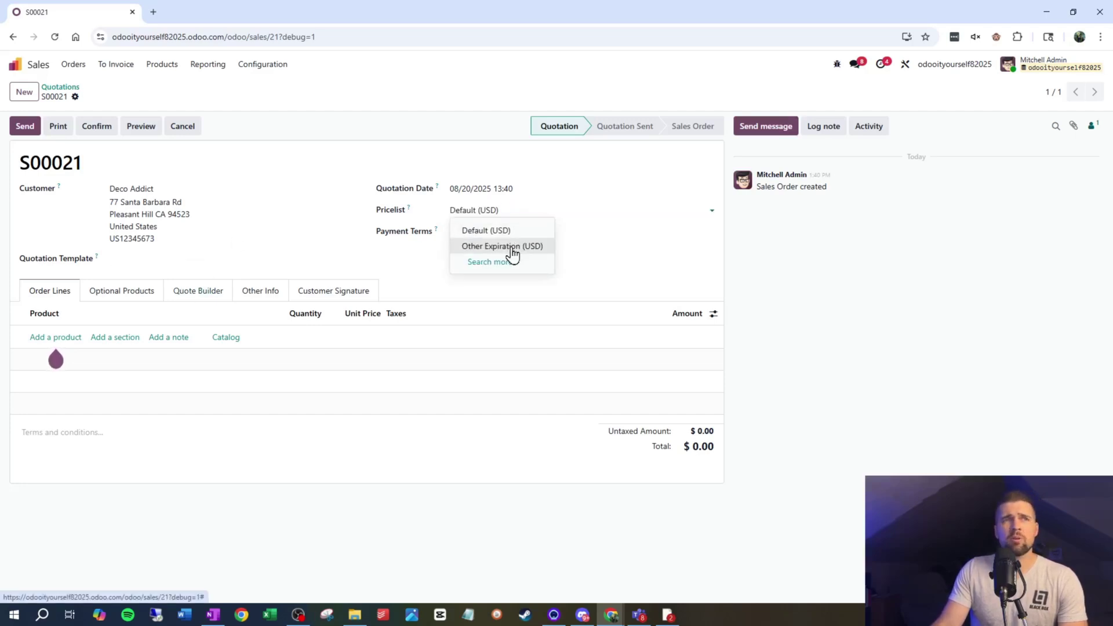
click(511, 247)
click(518, 196)
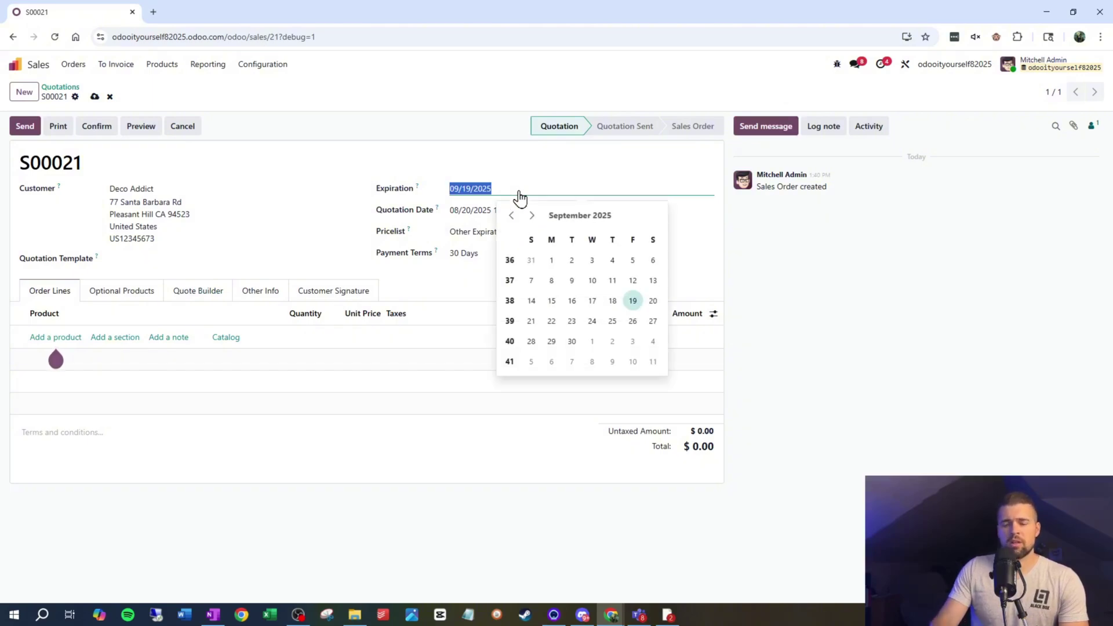
key(BackSpace)
click(317, 242)
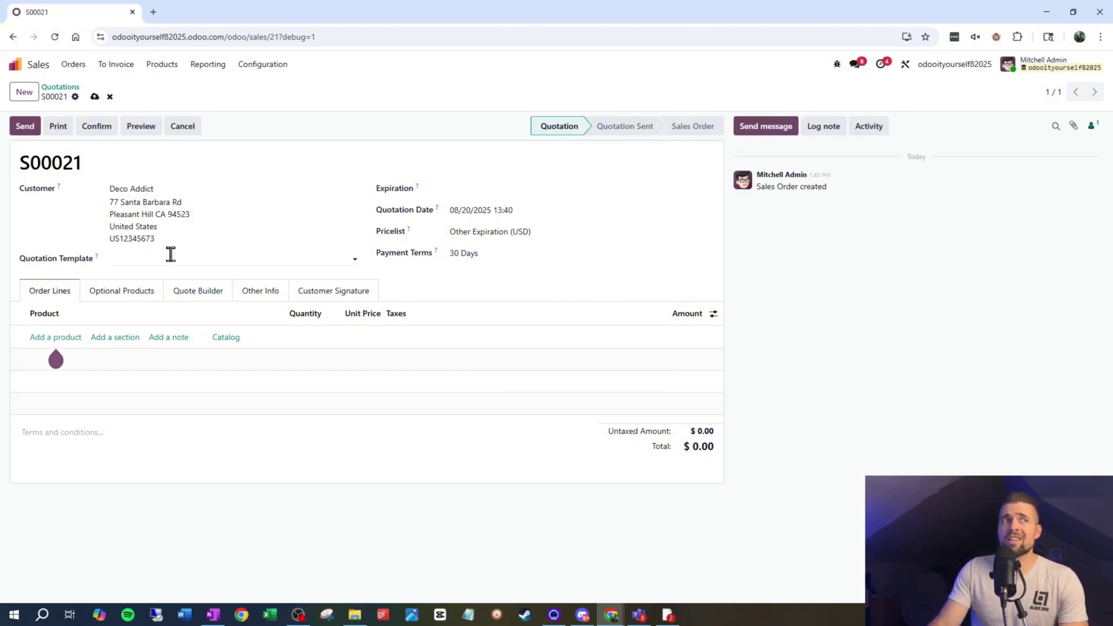
click(95, 97)
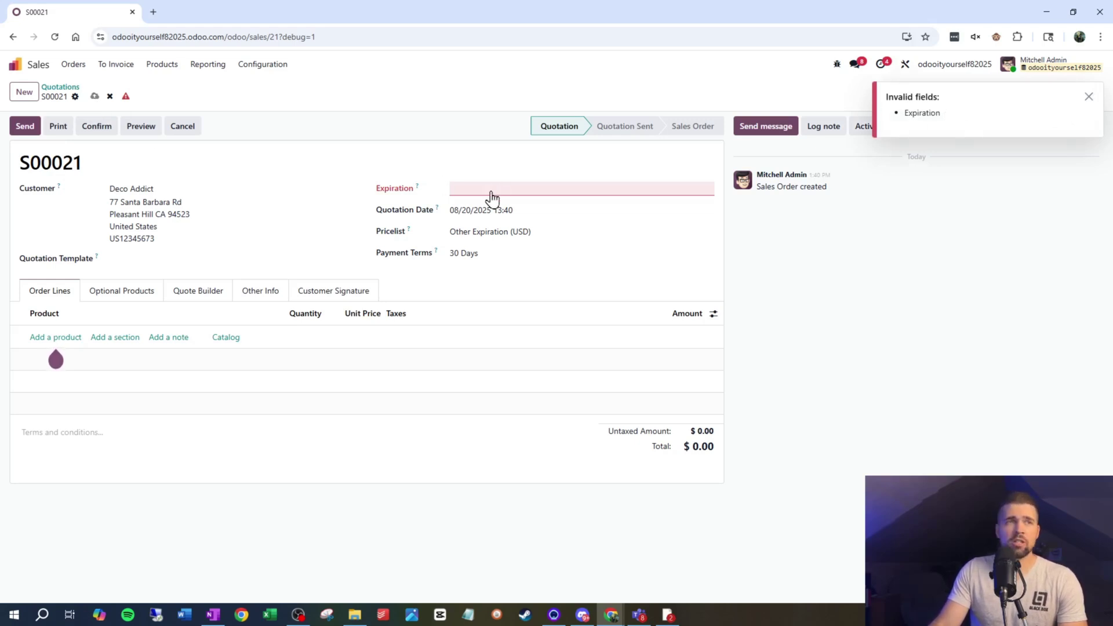
click(524, 231)
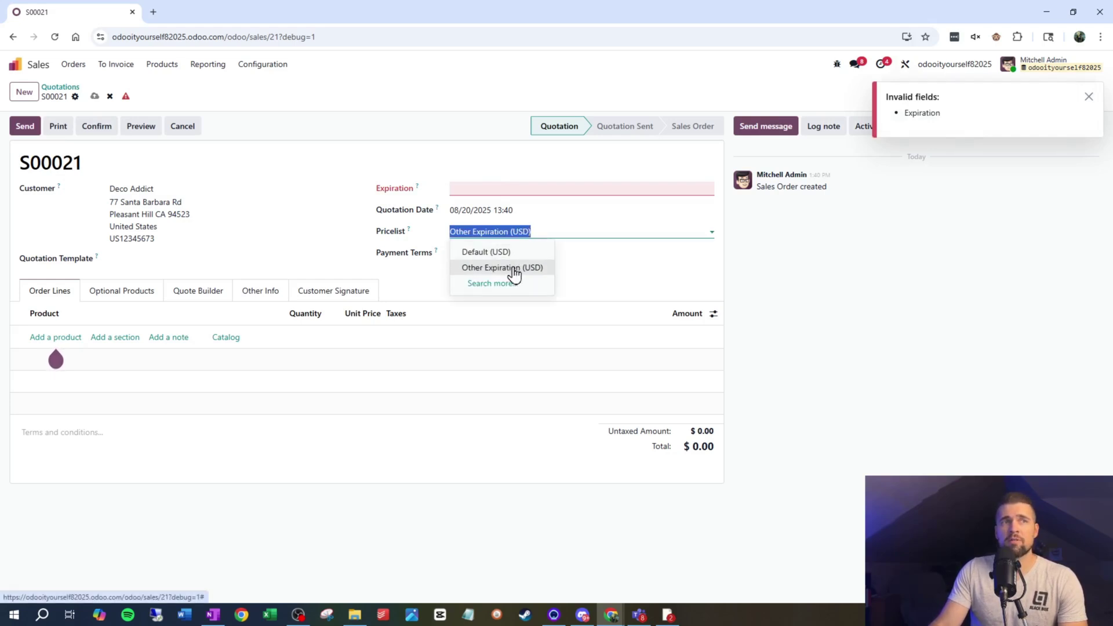
click(514, 255)
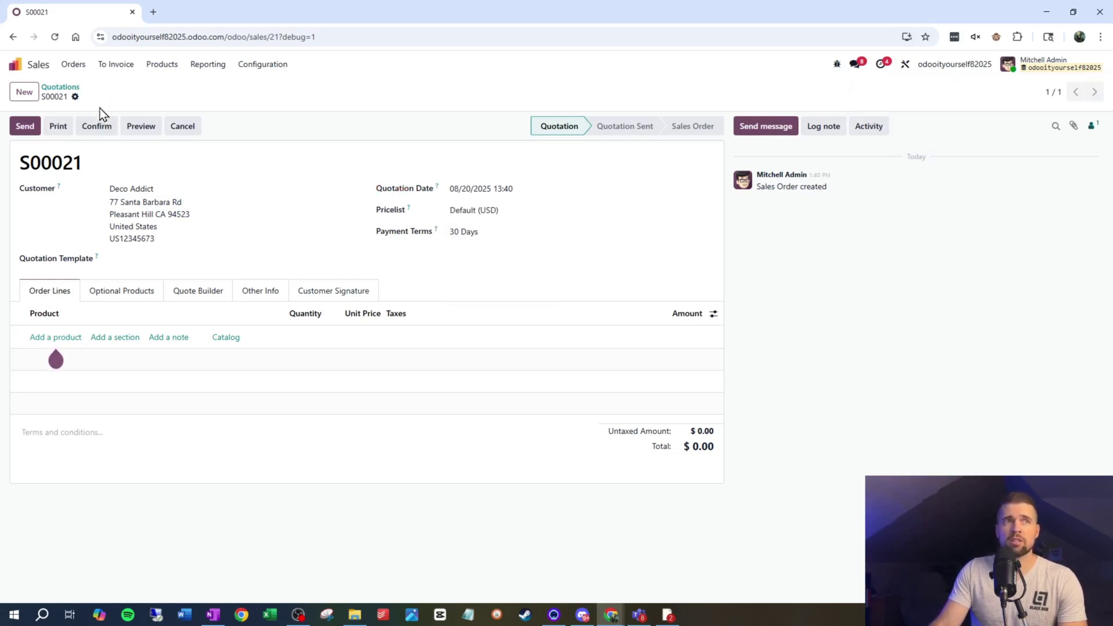